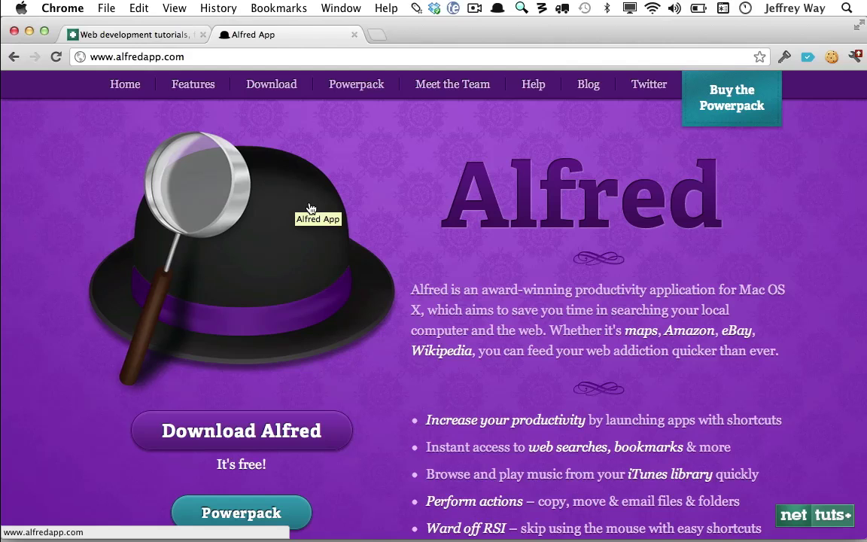
- Open Alfred's preferences and view the available extension types
key("alt+space")
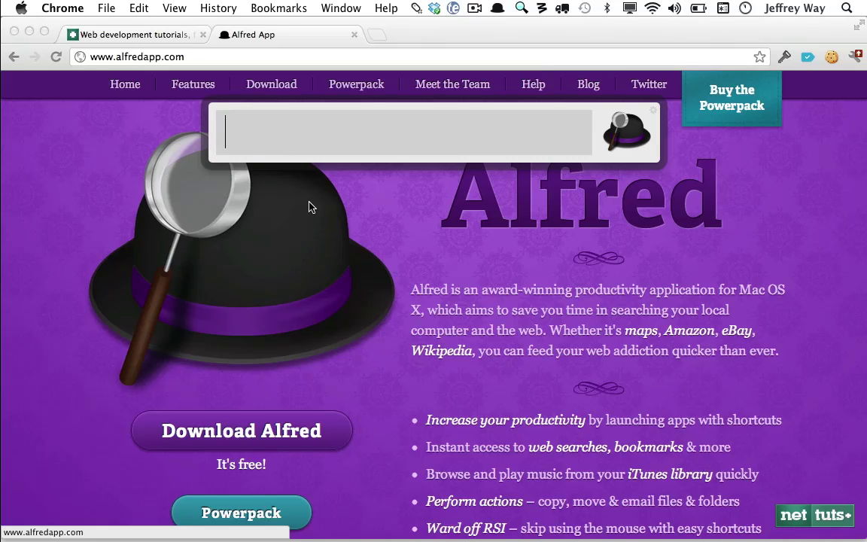
key("Escape")
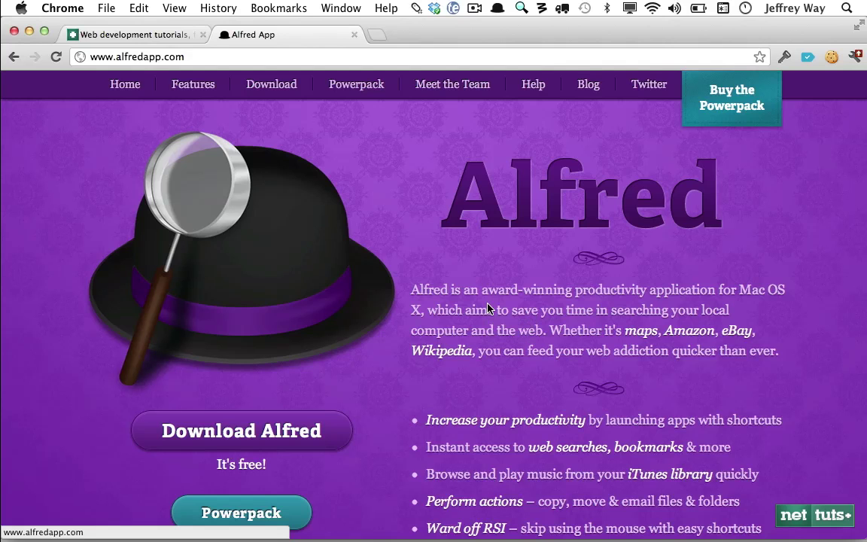
left_click(498, 7)
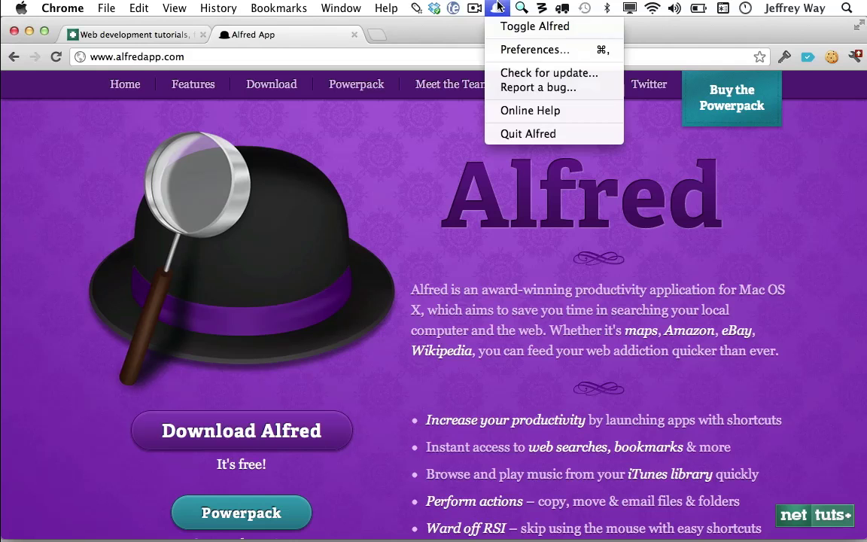
left_click(519, 49)
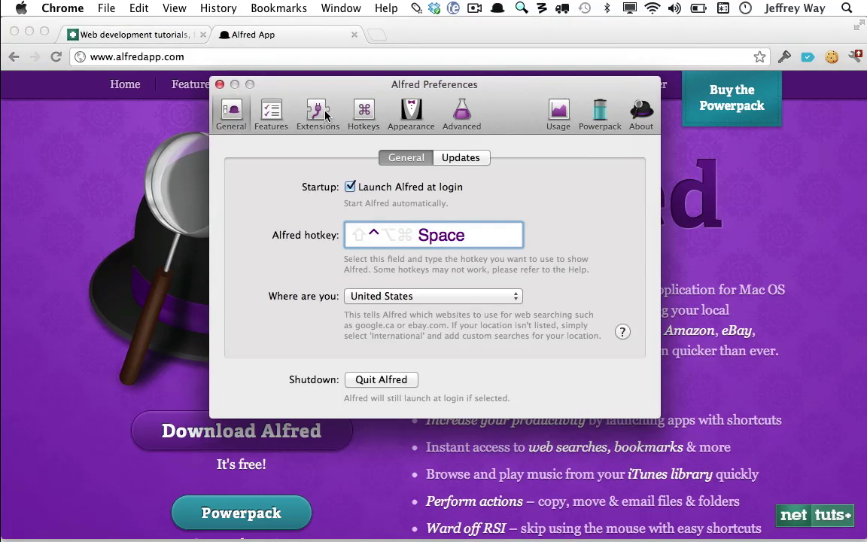
left_click(318, 112)
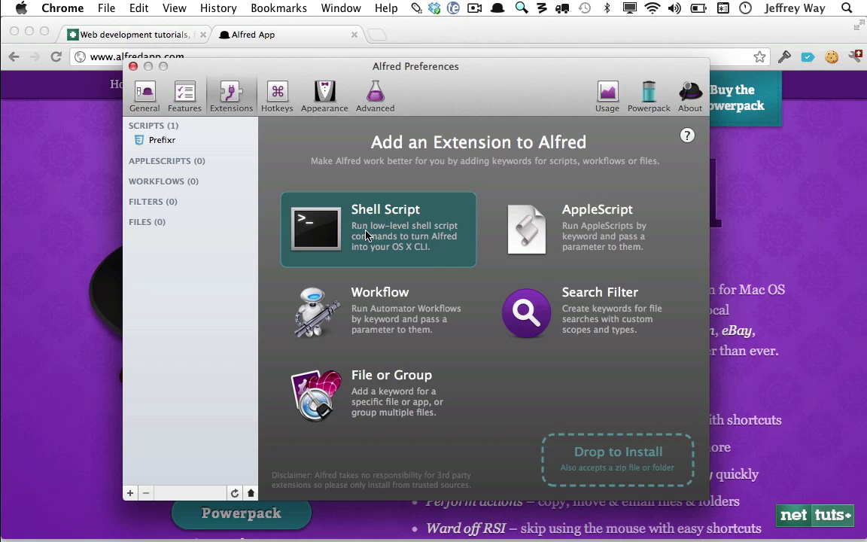
- Switch to Finder and create a folder named Templates in the home folder
mouse_move(285, 519)
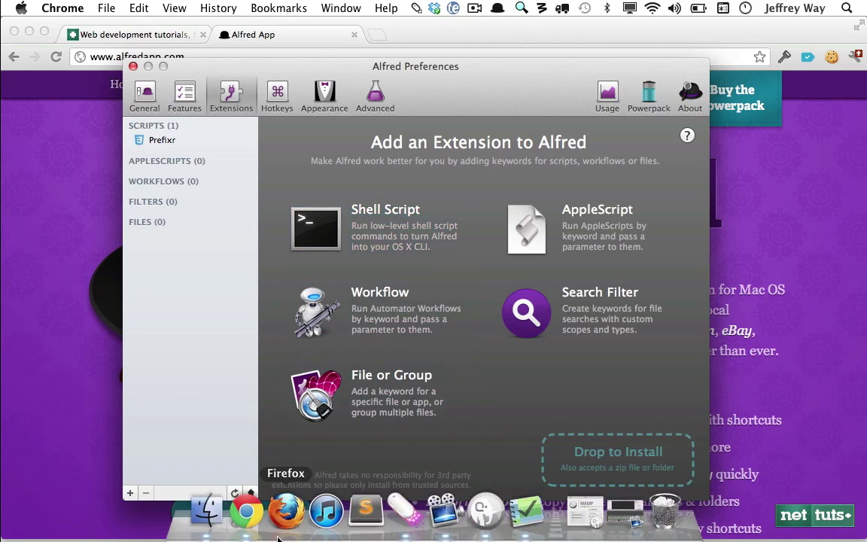
left_click(207, 514)
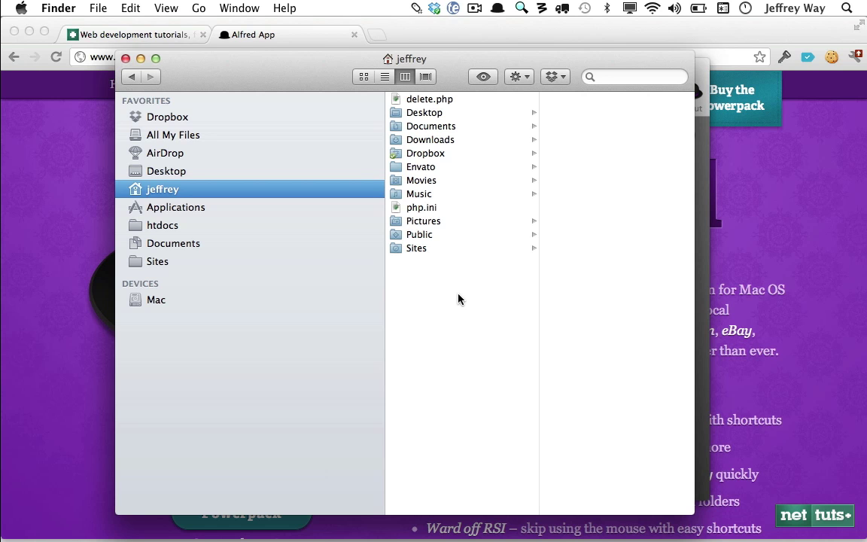
key("super+shift+n")
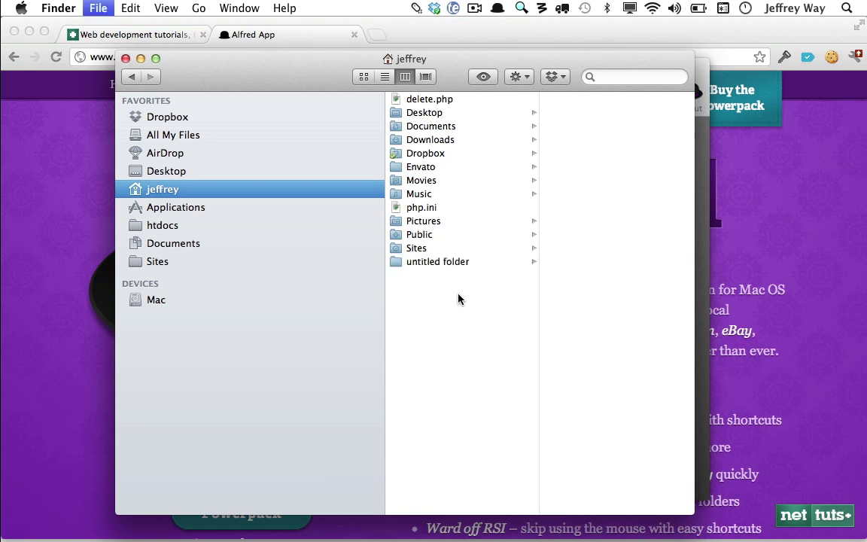
type("Templates")
key("Return")
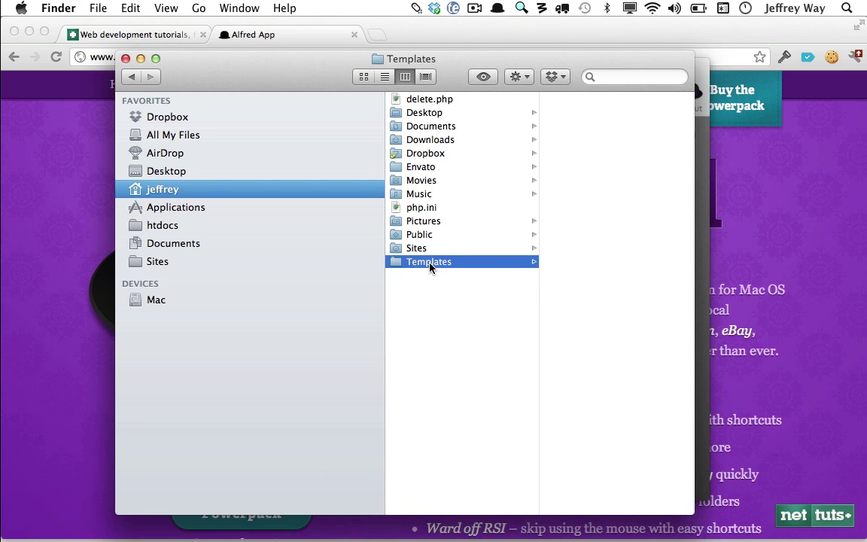
- Open the Templates folder in Sublime Text 2 and create a Backbone subfolder in it
left_click(354, 529)
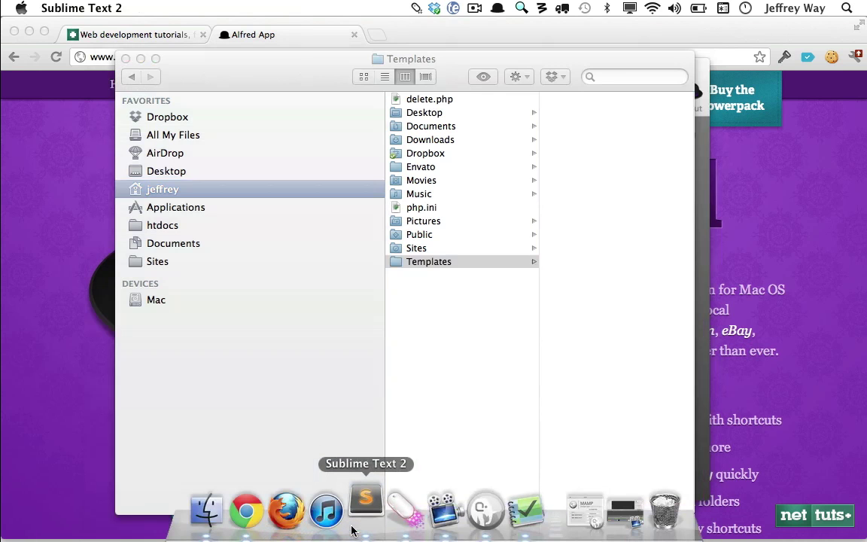
key("super+alt+n")
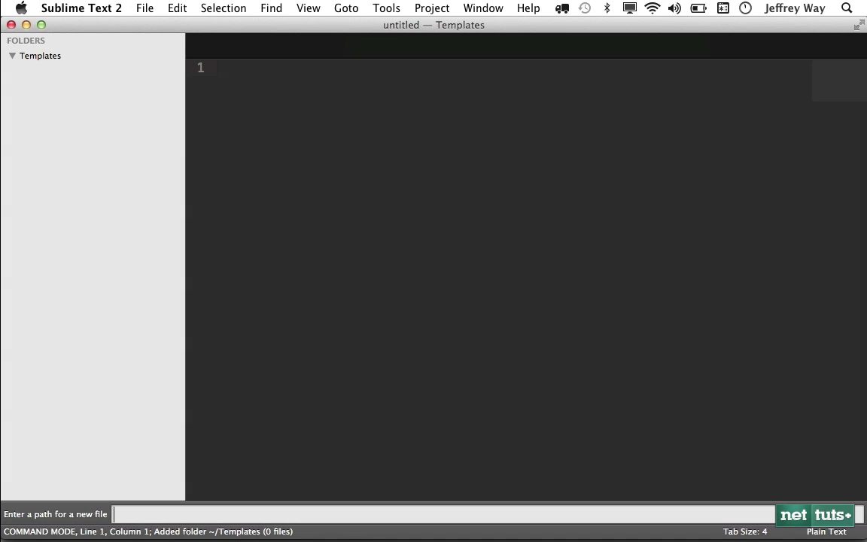
type("Backbone/")
key("Return")
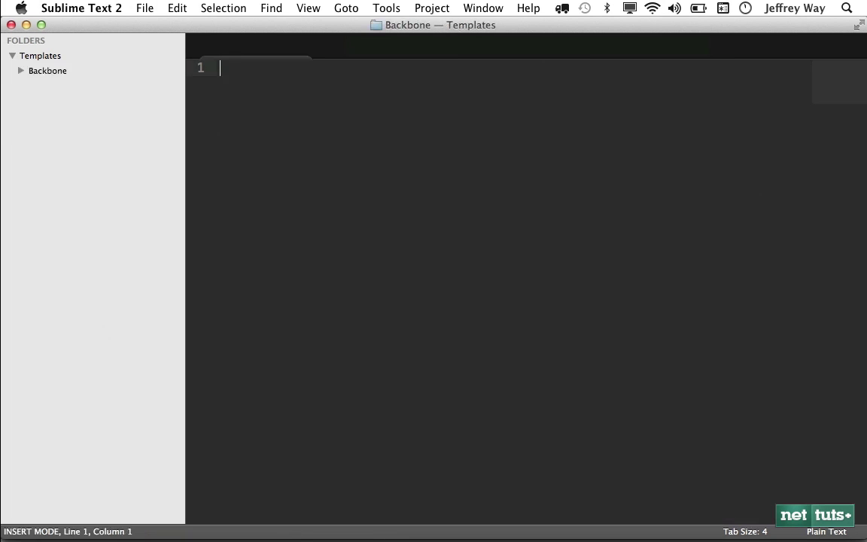
key("super+w")
left_click(21, 71)
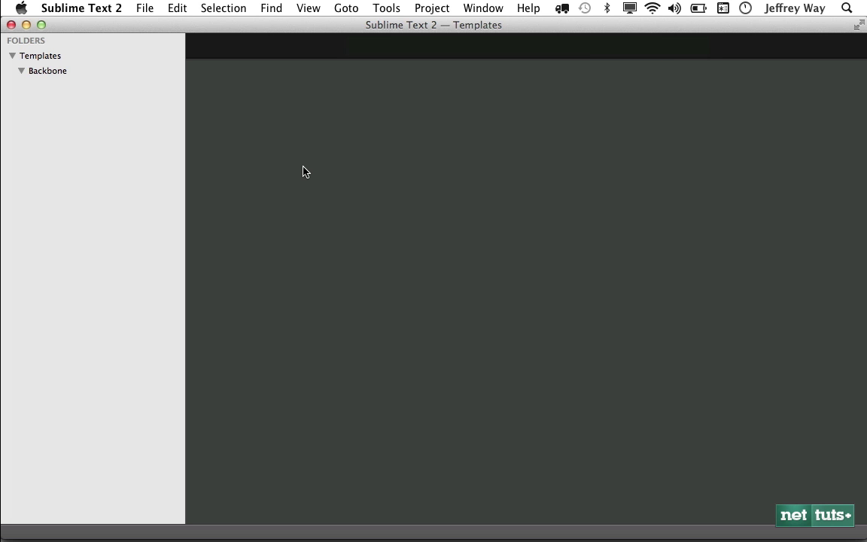
- Open the Backbone folder from Finder as its own project in Sublime Text 2
key("super+Tab")
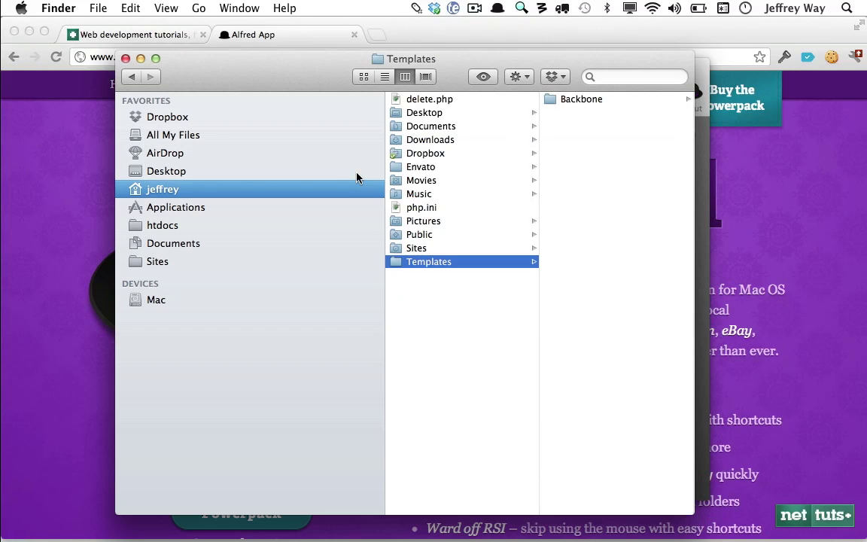
left_click(570, 104)
left_click_drag(474, 105, 374, 529)
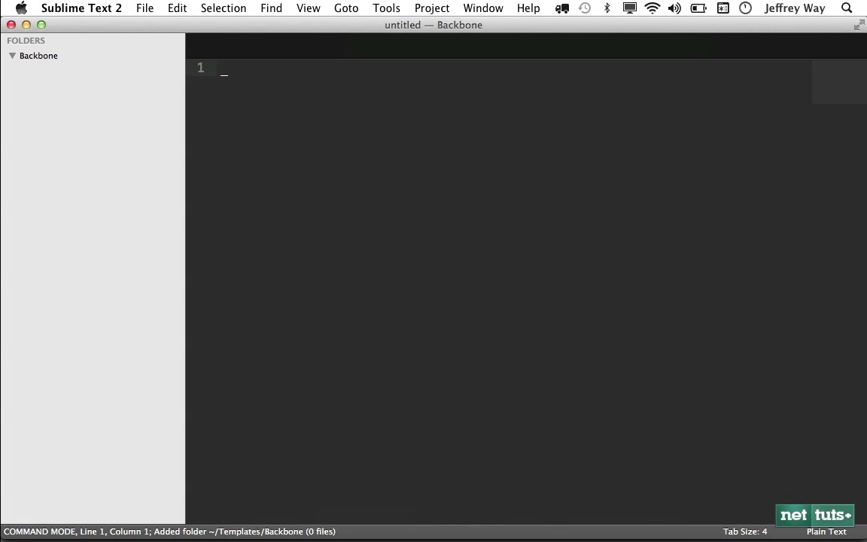
- Create the folder path assets/css/ inside the Backbone project
key("super+alt+n")
type("assets/css/")
key("Return")
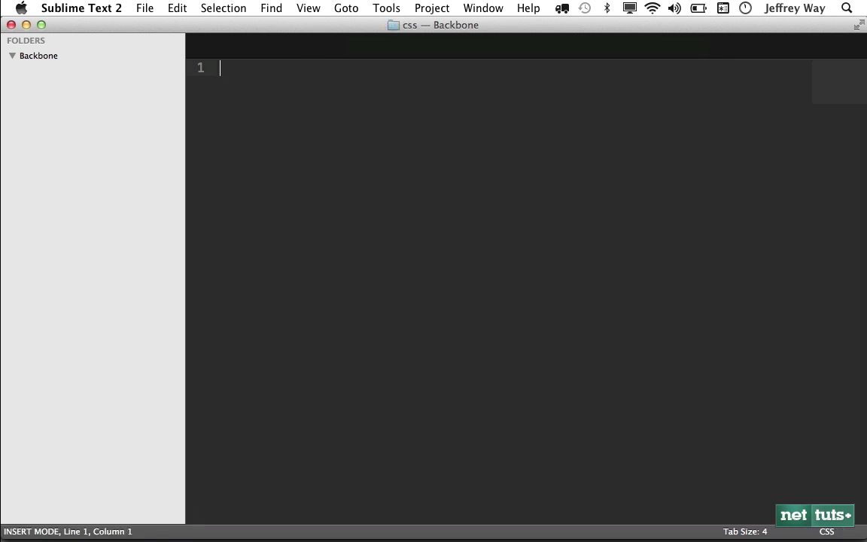
key("Escape")
- Create the folder path assets/js/libs/ and expand the assets, js and libs folders in the project tree
key("super+alt+n")
type("ass")
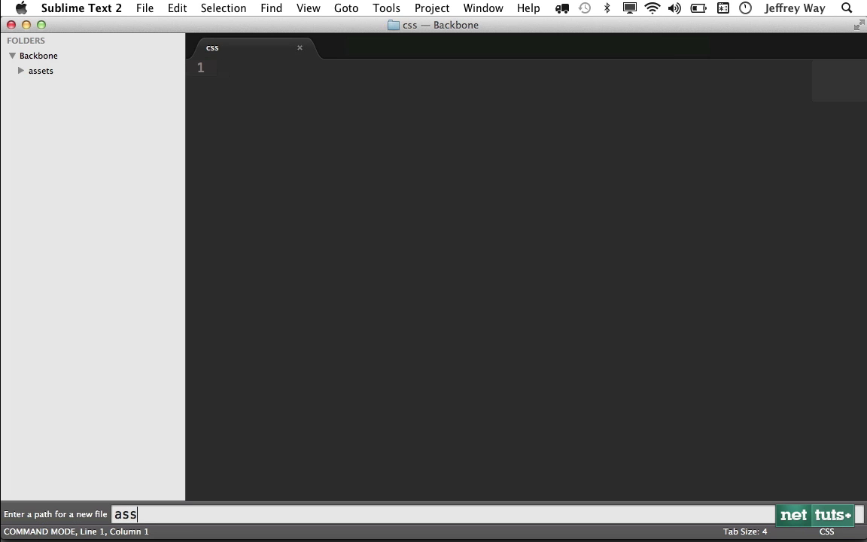
type("ets/js/")
type("libs/")
key("Return")
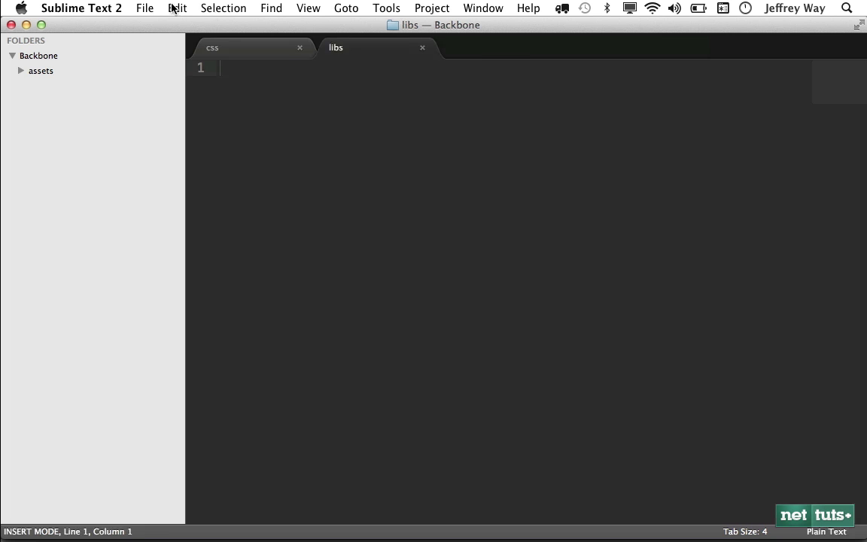
left_click(21, 71)
left_click(30, 101)
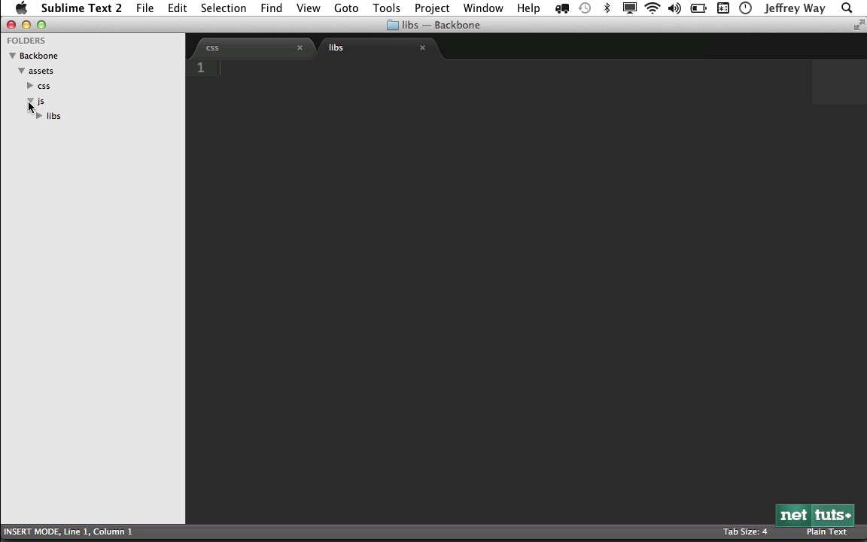
left_click(40, 116)
- Create a models folder at assets/js/models/ in the Backbone project
key("Escape")
key("super+alt+n")
type("a")
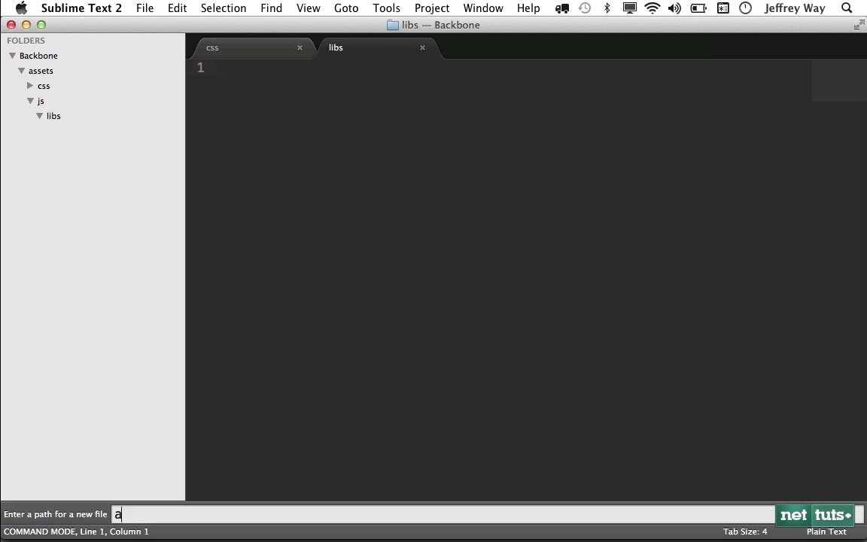
type("ssets/js/models/")
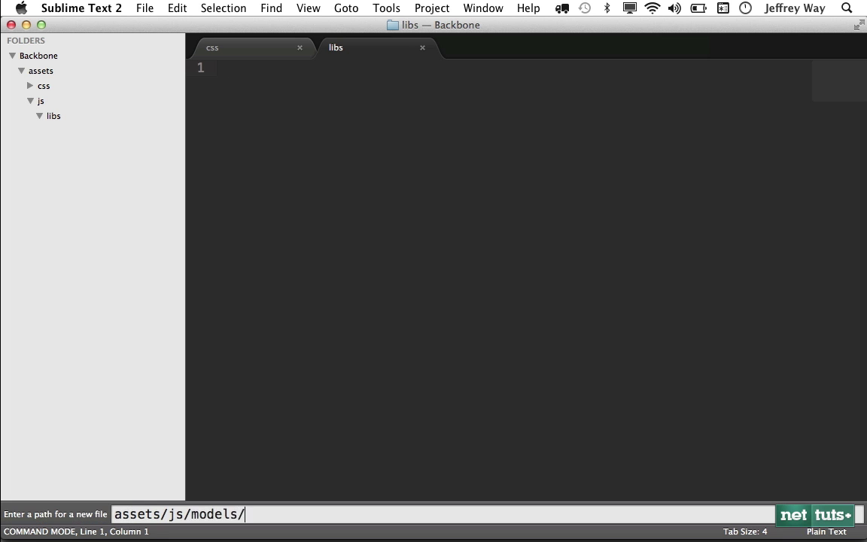
key("Return")
- Create a views folder at assets/js/views/ in the Backbone project
key("super+alt+n")
type("assets")
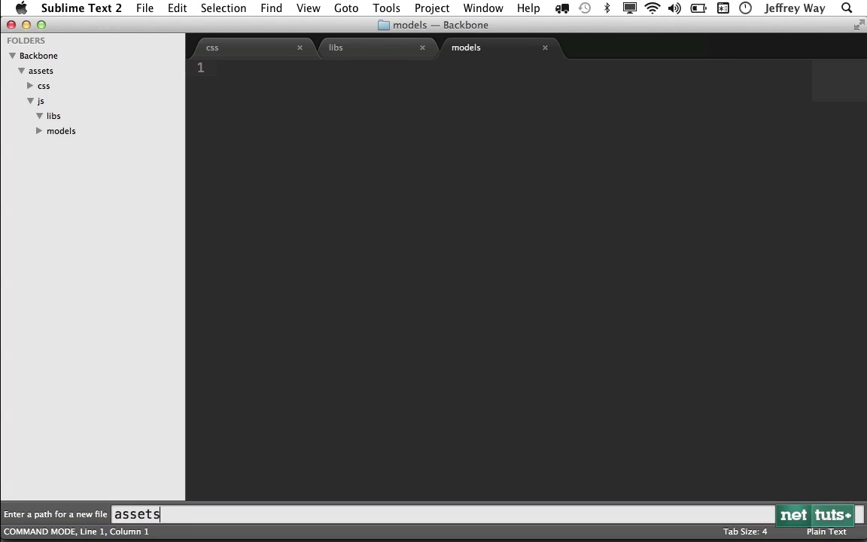
type("/js/views/")
key("Return")
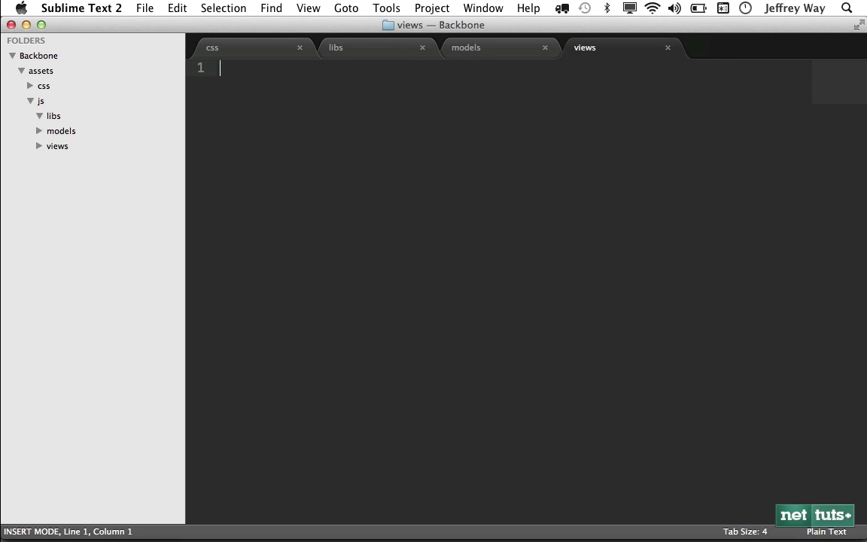
key("Escape")
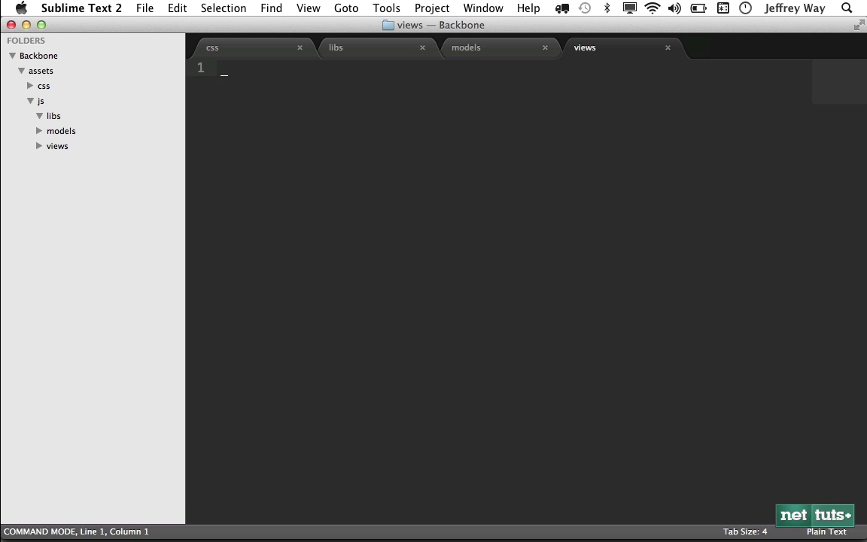
- Create a new file at assets/js/scripts.js in the Backbone project
key("super+alt+n")
type("asseet")
key("BackSpace")
key("BackSpace")
type("ts/js/scriptsj")
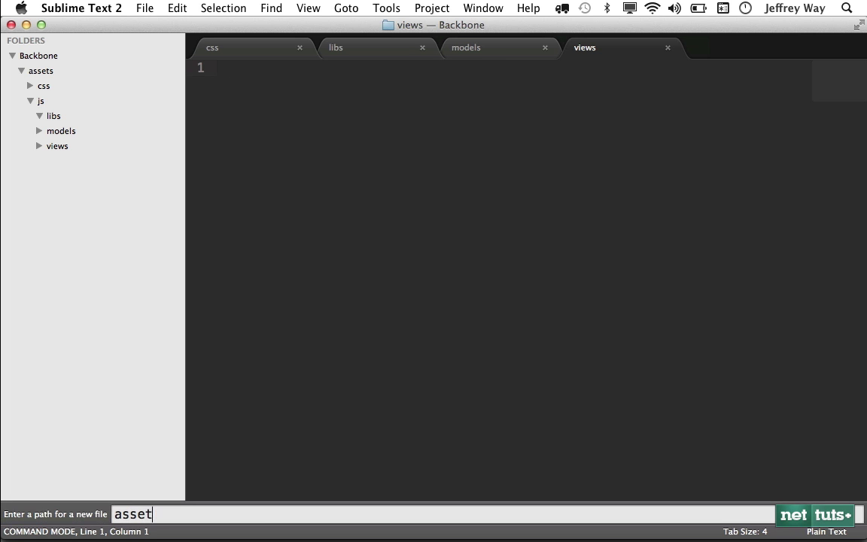
key("BackSpace")
type(".js")
key("Return")
- Close all the open folder and script tabs
left_click(668, 47)
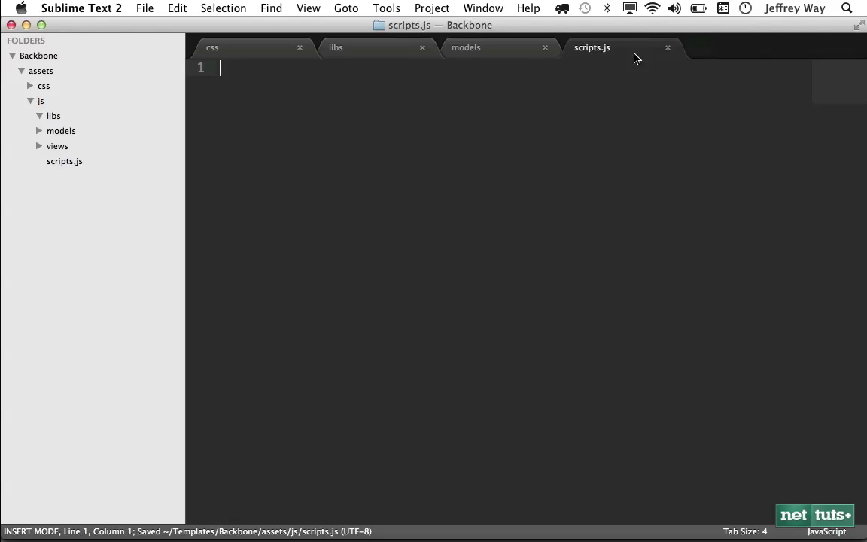
key("super+w")
key("super+w")
key("super+w")
key("super+w")
- Write an empty self-invoking function, (function() { })();, in scripts.js
left_click(73, 162)
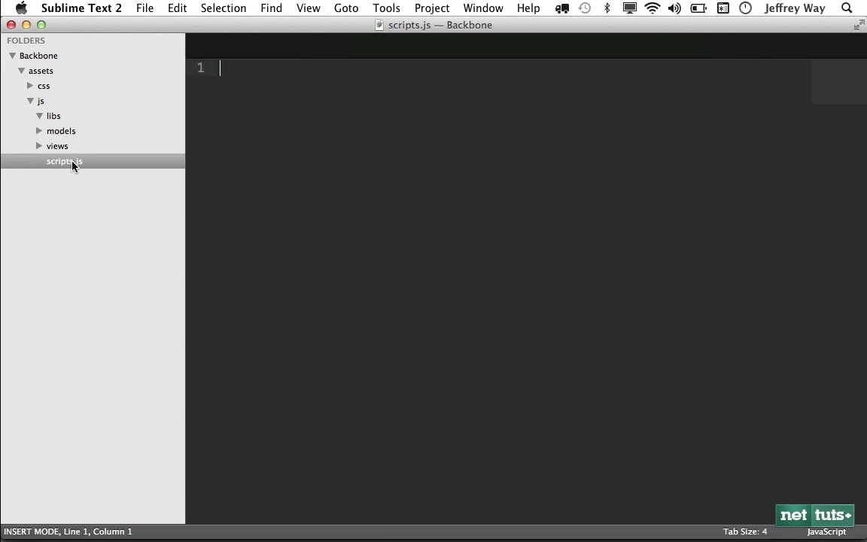
type("(function() {")
key("Return")
key("Down")
type("();")
key("Escape")
key("k")
key("i")
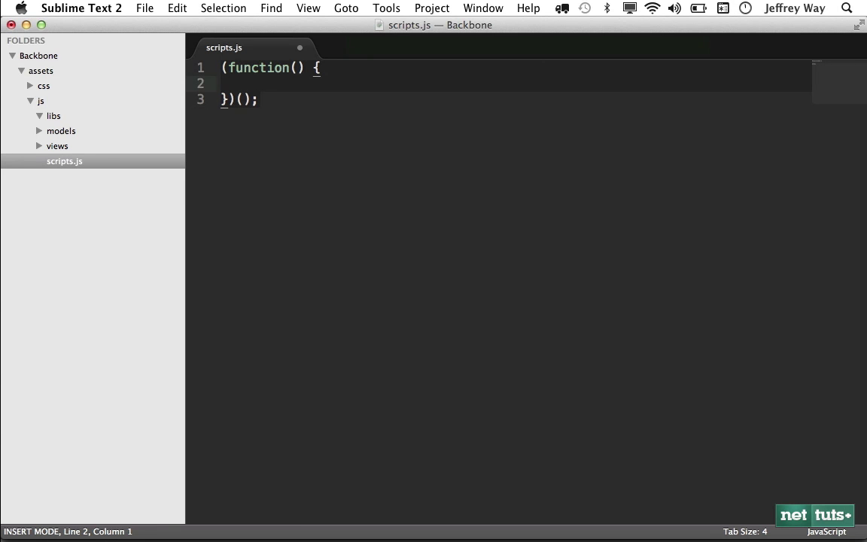
- Add an indented "use strict" directive inside the function, then save and close scripts.js
key("Tab")
type("\"use stricts")
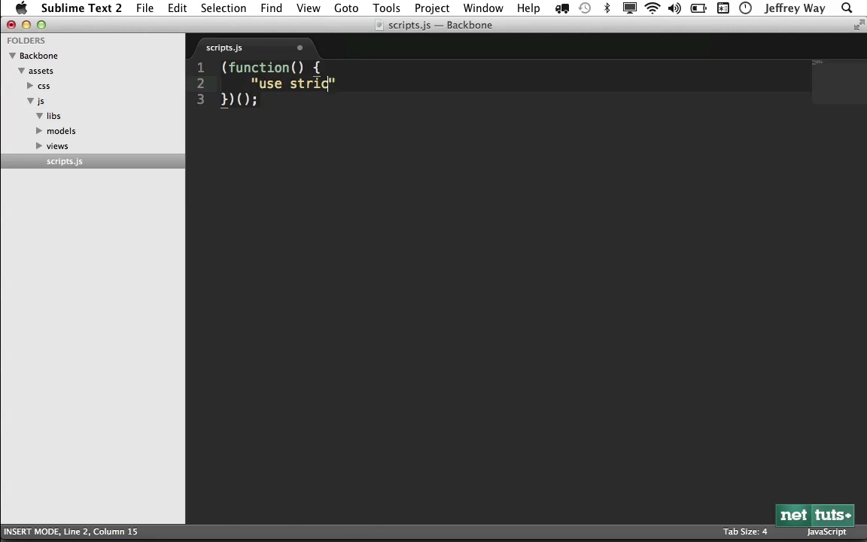
key("BackSpace")
key("super+s")
key("super+w")
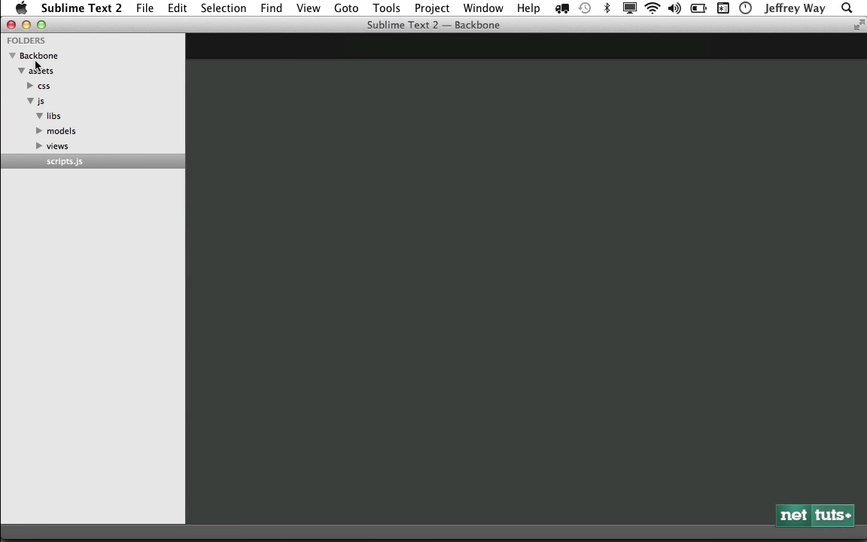
- Create a new file named index.html in the root of the Backbone folder
right_click(35, 59)
left_click(59, 85)
type("in")
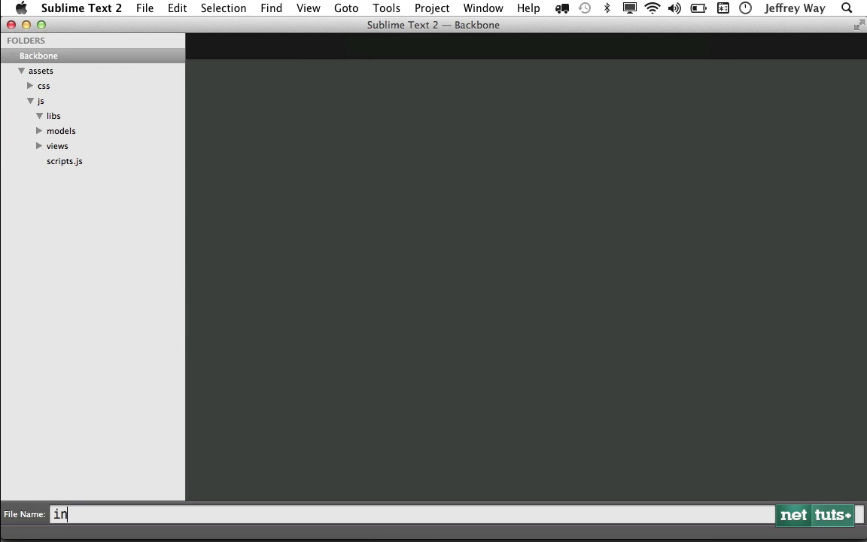
type("dex.html")
key("Return")
- Insert the HTML skeleton snippet with html, head, title and body tags into index.html
key("super+shift+p")
type("htm")
key("Down")
key("Down")
key("Return")
key("Escape")
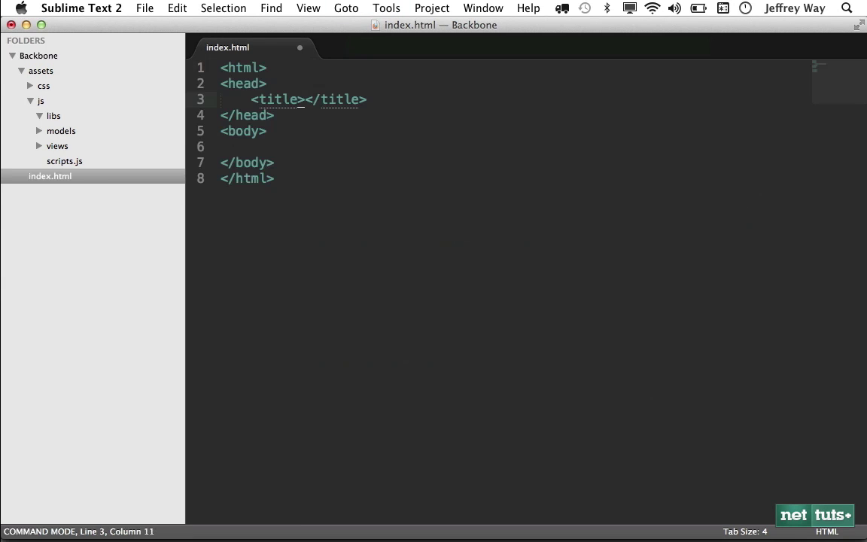
- Add the line <!doctype html> above the opening html tag
key("I")
key("Return")
key("super+z")
key("Up")
key("Up")
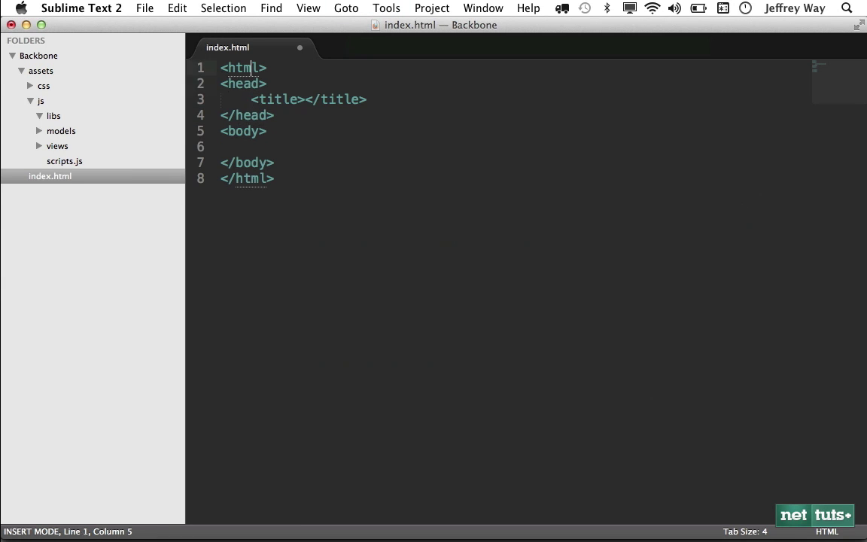
key("super+shift+Return")
type("<!doc")
key("BackSpace")
key("BackSpace")
type("octype html>")
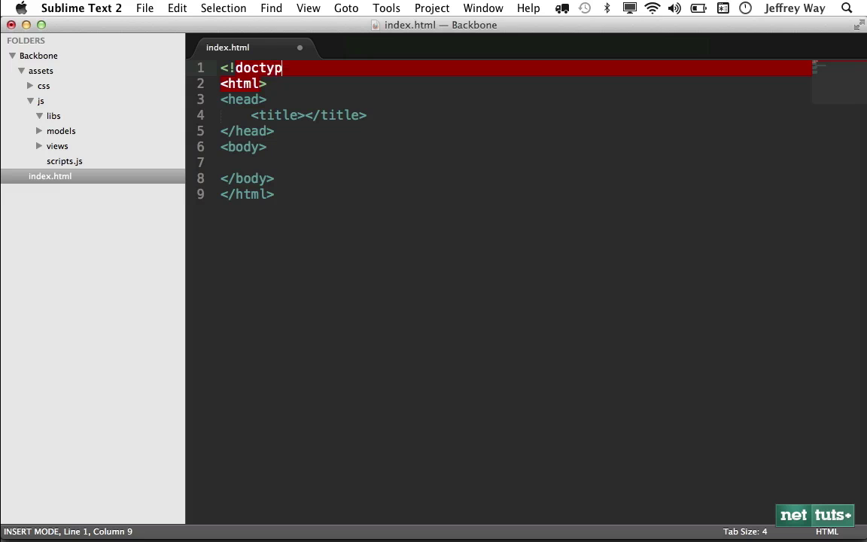
key("Escape")
- Add the line <meta charset="utf-8"> above the title in the head of index.html and save the file
key("j")
key("j")
key("A")
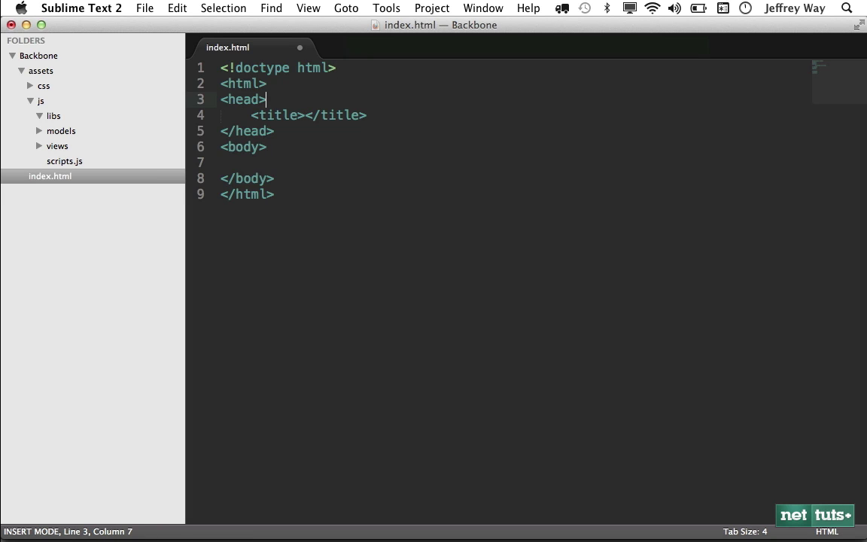
key("Return")
type("<meta chr")
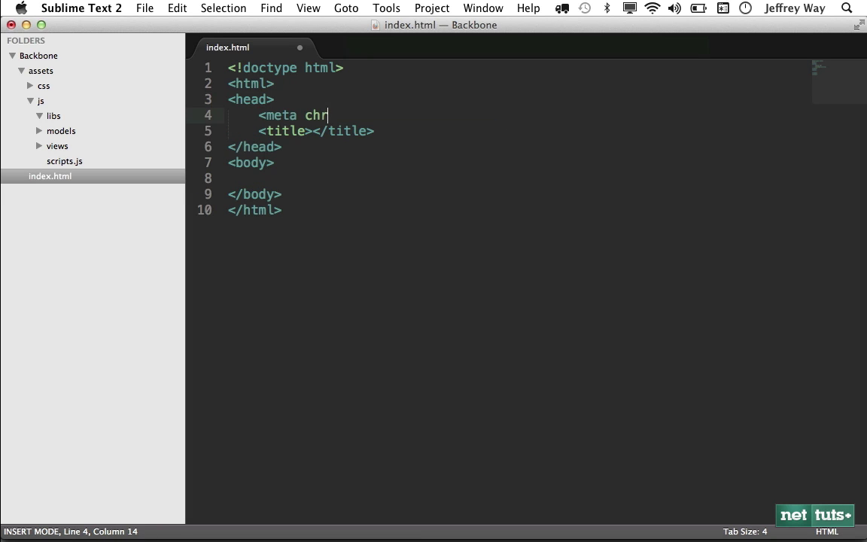
key("BackSpace")
type("arset=\"")
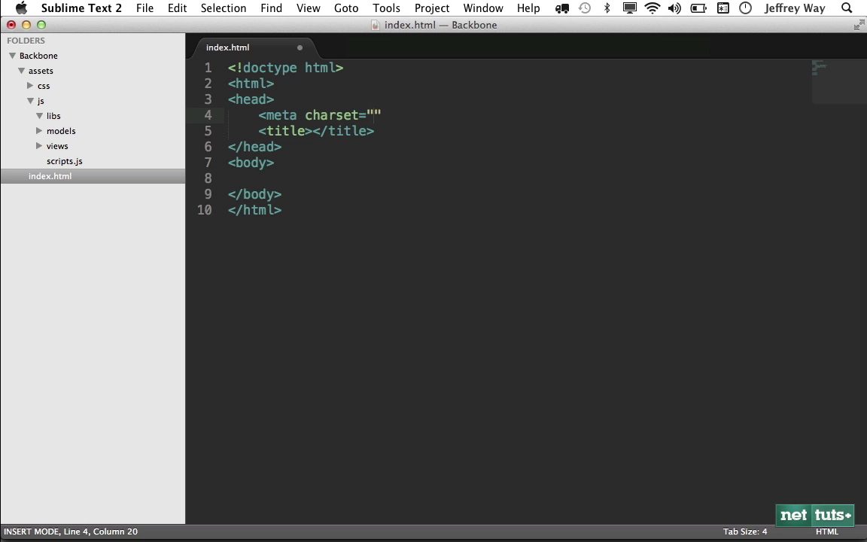
type("utf-8\">")
key("Escape")
key("j")
key("j")
key("j")
key("j")
key("super+s")
- Add a script tag with the source assets/js/libs/jquery.js just before the closing body tag
key("i")
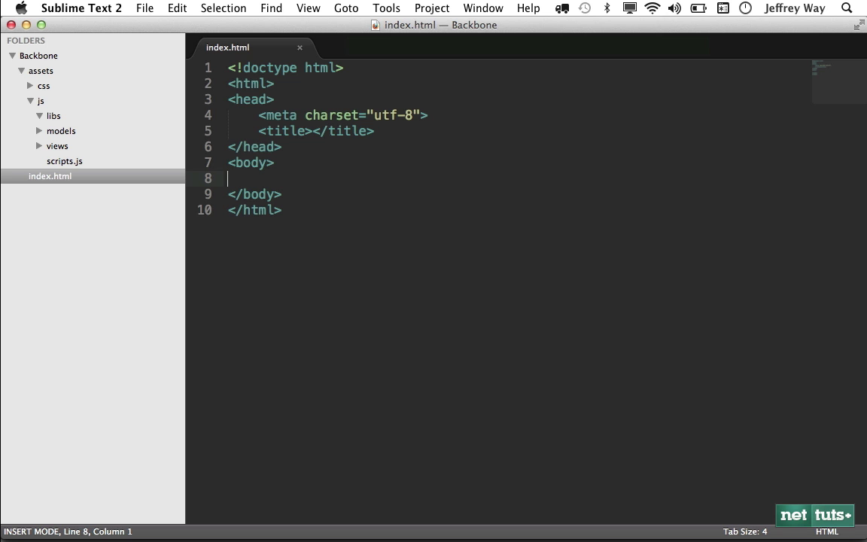
key("Tab")
key("Return")
type("<script src=\"")
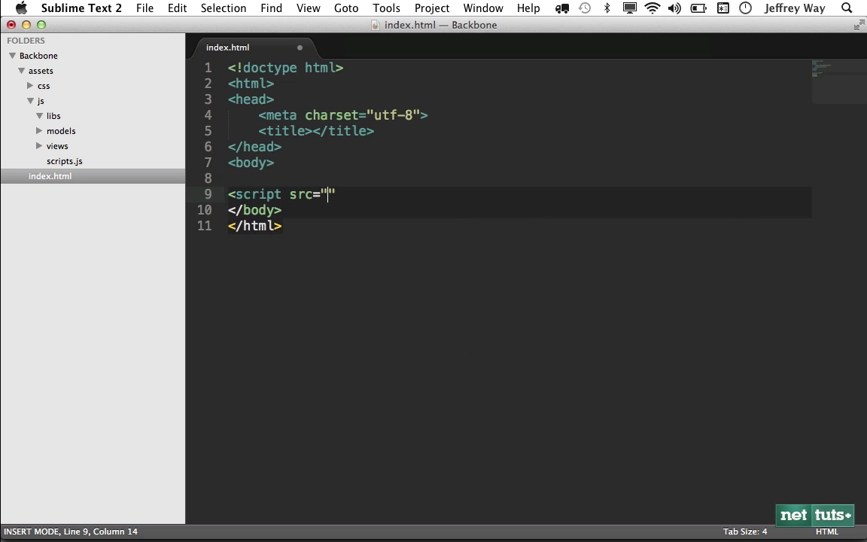
type("assets/js/libs/jquery.js\"></script>")
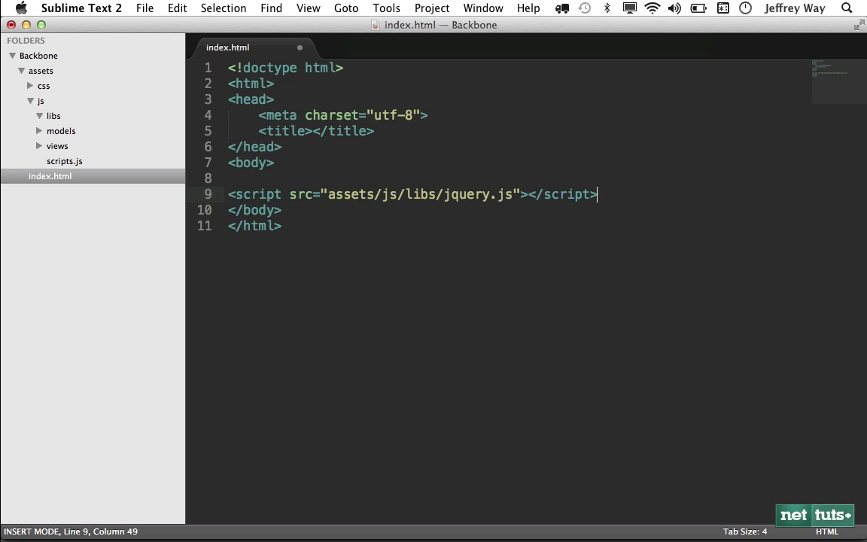
- Duplicate the jquery.js script line three times directly below the original
key("p")
key("p")
key("p")
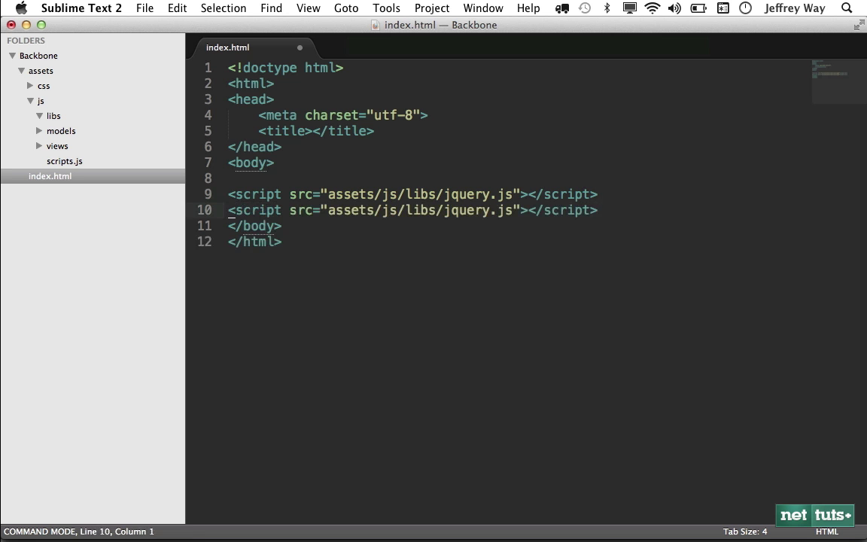
- Change the file name in the second script tag to underscore.js
key("k")
key("k")
key("w")
key("w")
key("w")
key("w")
key("w")
key("w")
key("w")
key("w")
key("w")
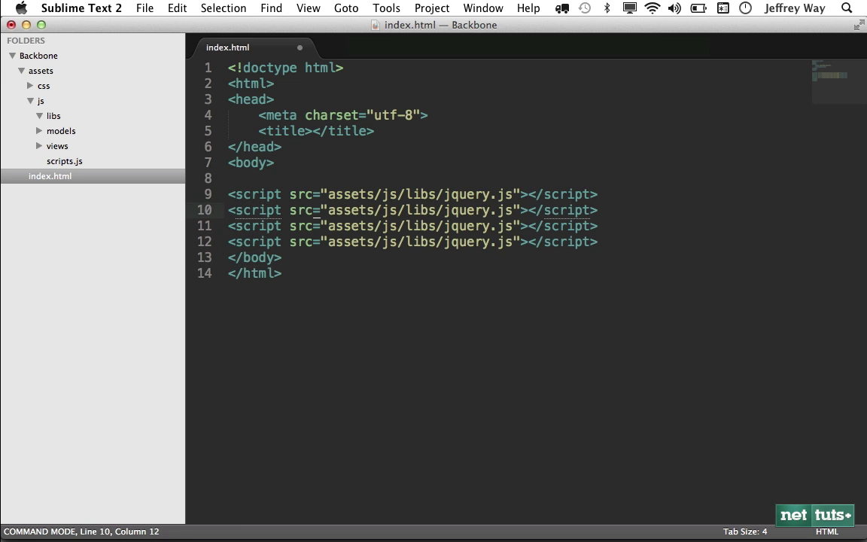
type("cwuyndersd")
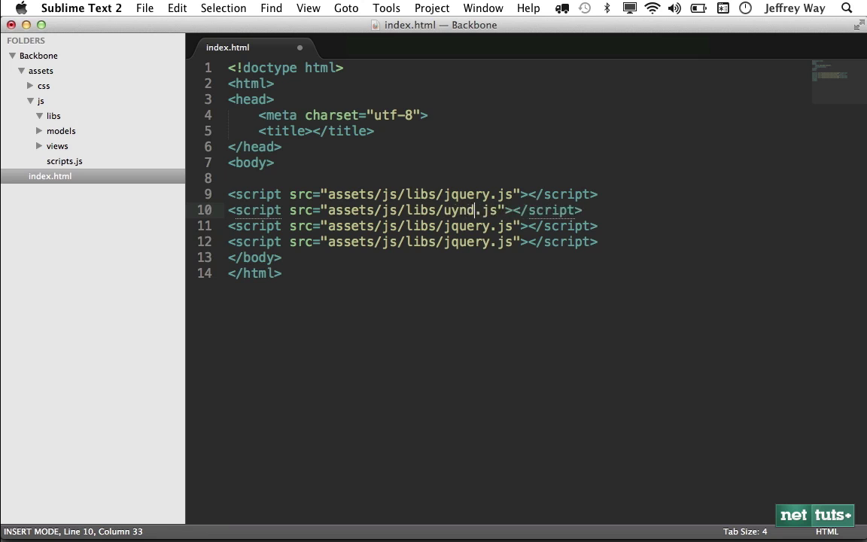
key("BackSpace")
key("BackSpace")
key("BackSpace")
key("BackSpace")
key("BackSpace")
key("BackSpace")
key("BackSpace")
type("nderscore")
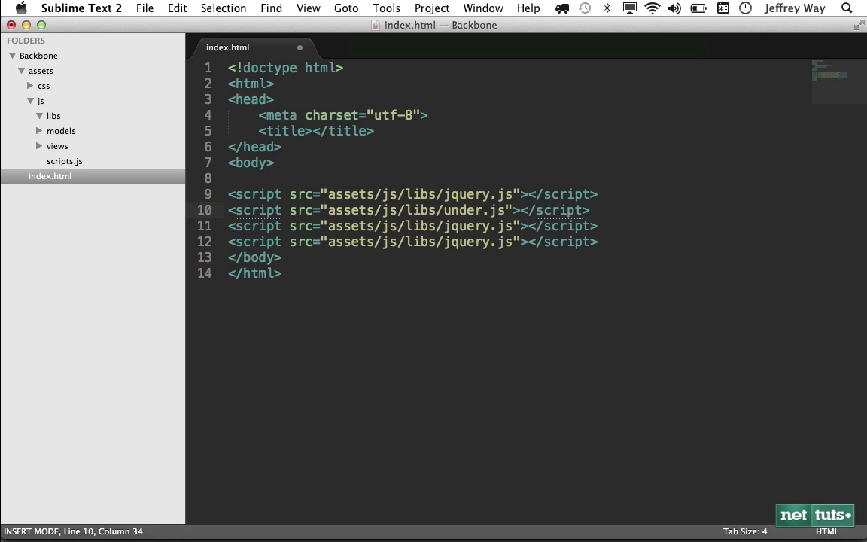
- Change the file name in the third script tag to backbone.js
key("Escape")
key("j")
type("bcwbackbone")
key("Escape")
- Change the fourth script tag's source to assets/js/scripts.js, then save and close index.html
key("j")
key("h")
key("h")
key("a")
key("BackSpace")
key("BackSpace")
key("BackSpace")
key("BackSpace")
key("BackSpace")
key("BackSpace")
key("BackSpace")
key("BackSpace")
key("BackSpace")
key("BackSpace")
key("BackSpace")
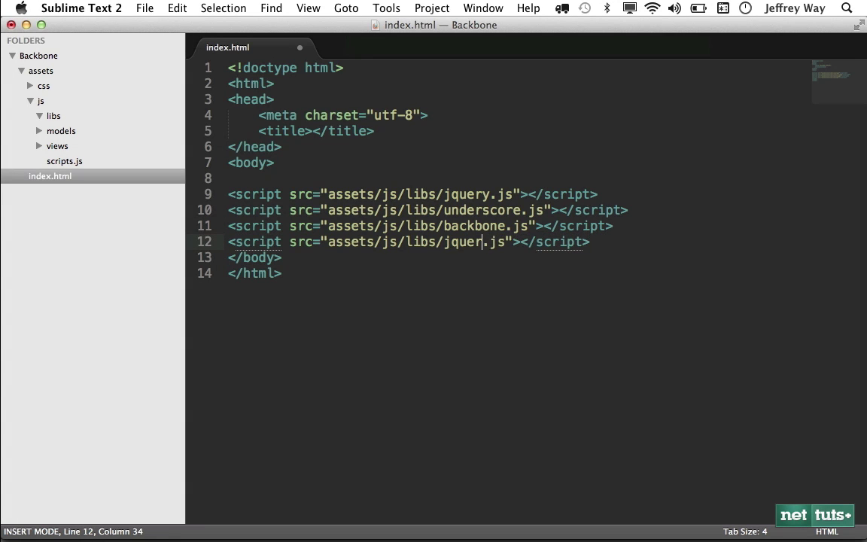
type("scripts")
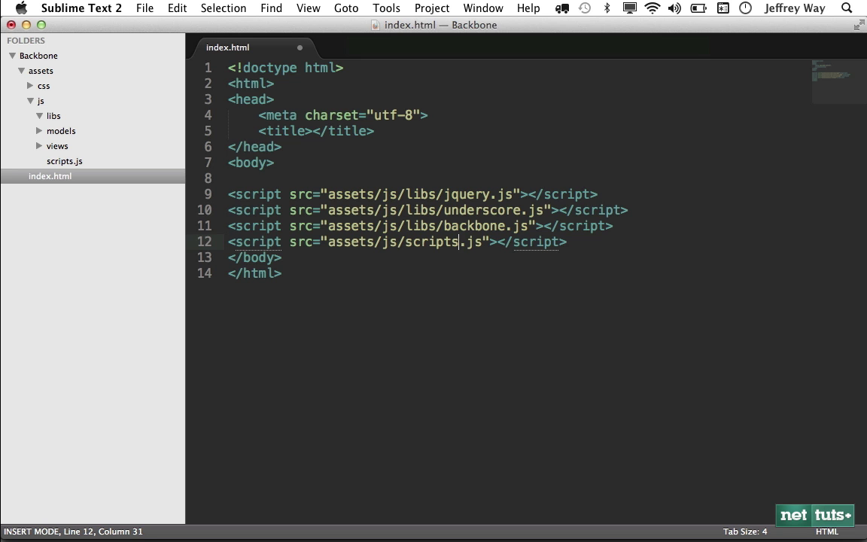
key("Escape")
key("super+s")
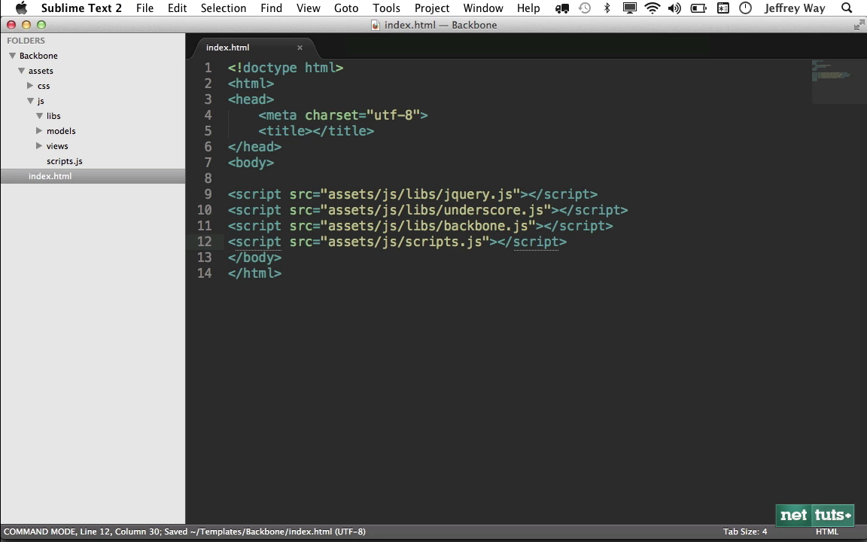
key("super+w")
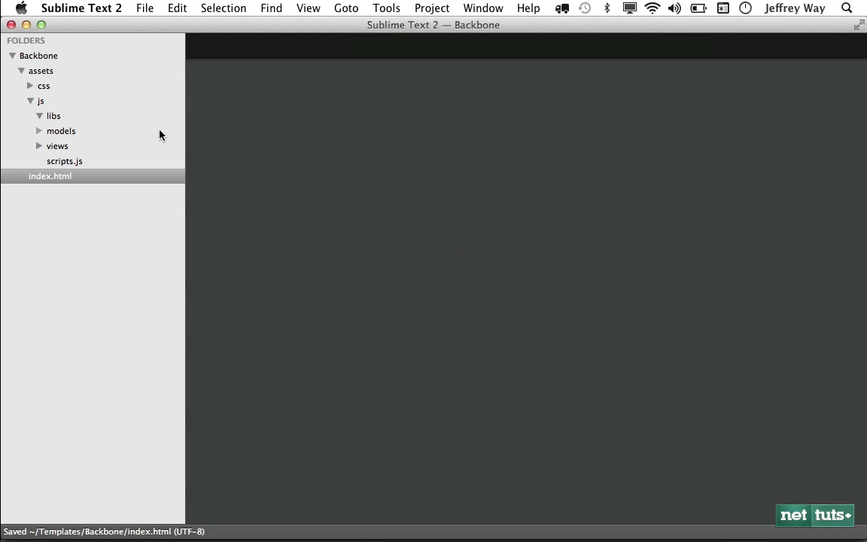
- Create a new file named style.css in the css folder, then save and close it
left_click(30, 86)
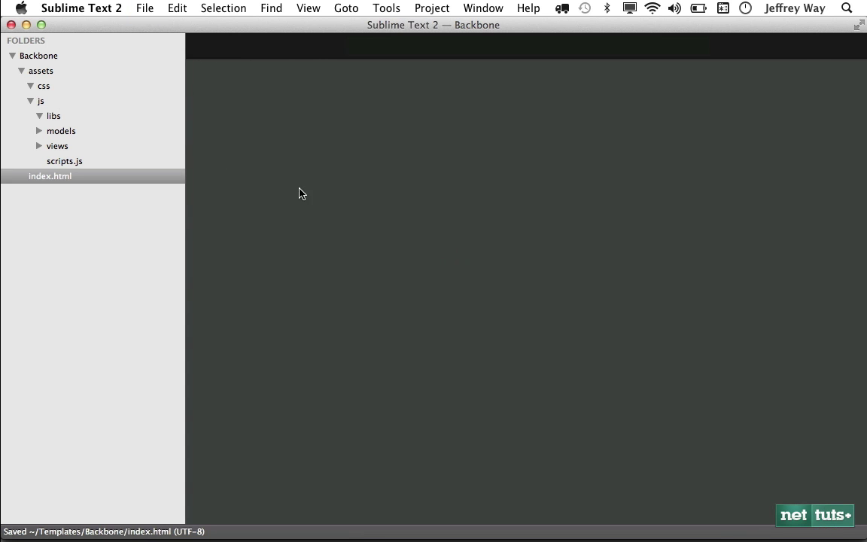
right_click(45, 86)
left_click(85, 113)
type("style.css")
key("Return")
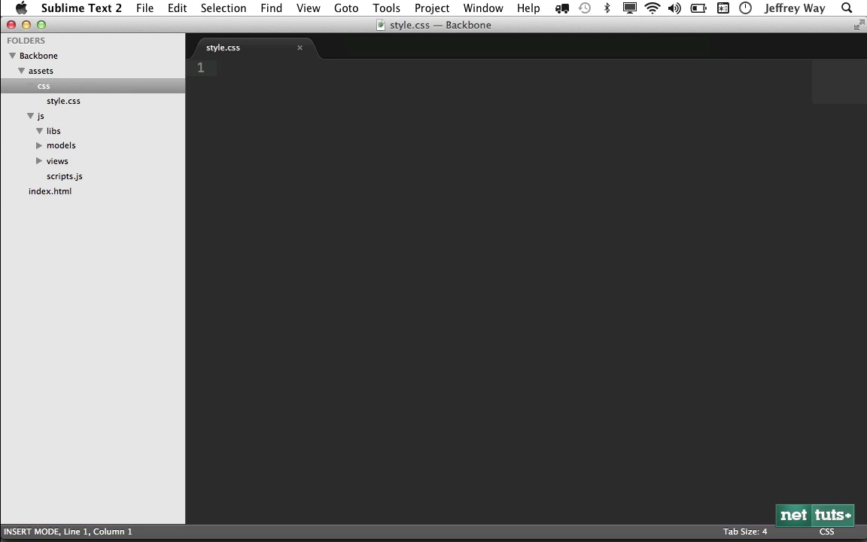
key("super+s")
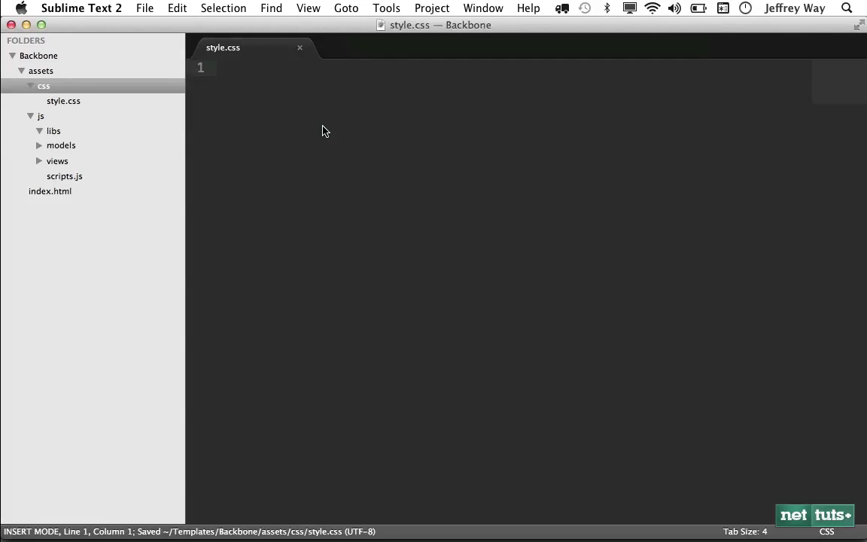
key("super+w")
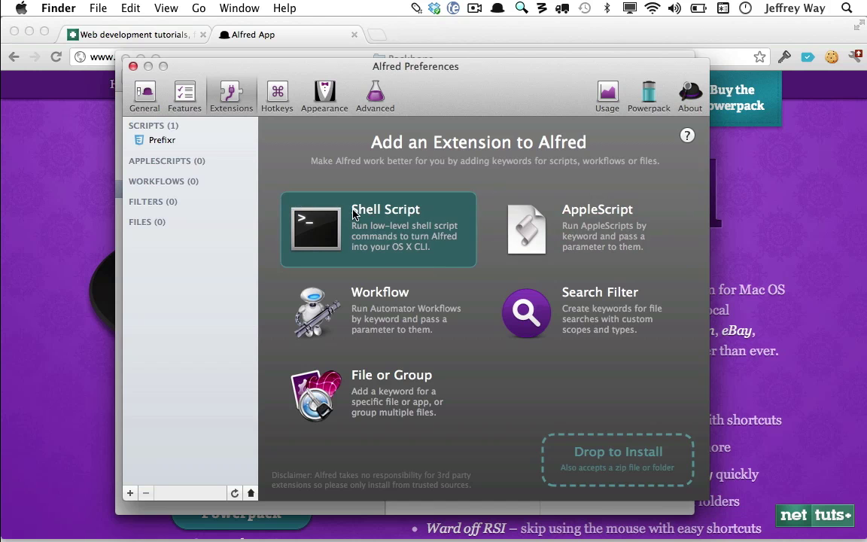
- In Alfred Preferences, create a Shell Script extension named Create Backbone Project and fill in the author's name
left_click(353, 214)
type("Create Backbone Project")
key("Tab")
type("Jeffrey Way")
key("Return")
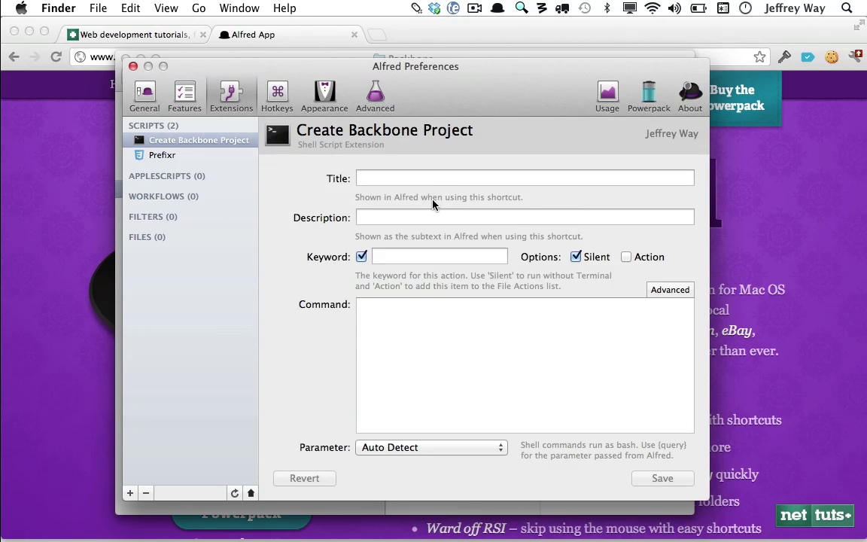
- Set the extension's title to "Create Backbone Project" and its description to "Will create the starting template for a BB project."
left_click(396, 176)
type("Create Backbone Project")
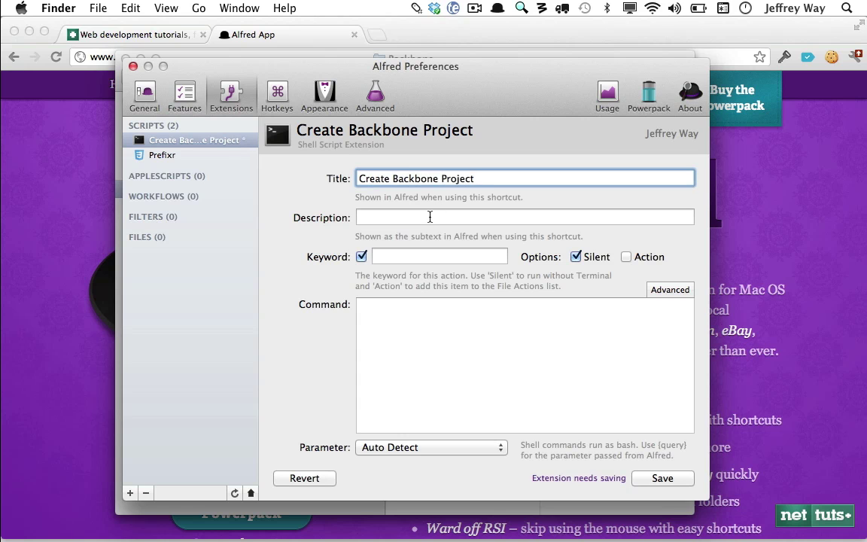
left_click(429, 217)
type("Will create the starting template for a BB projec.")
key("BackSpace")
type("t.")
- Set the extension's keyword to create
left_click(419, 255)
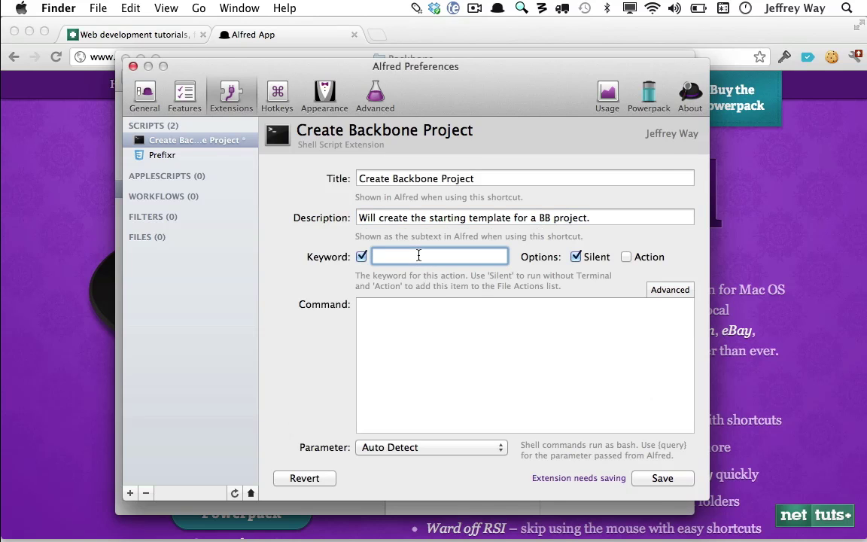
key("alt+space")
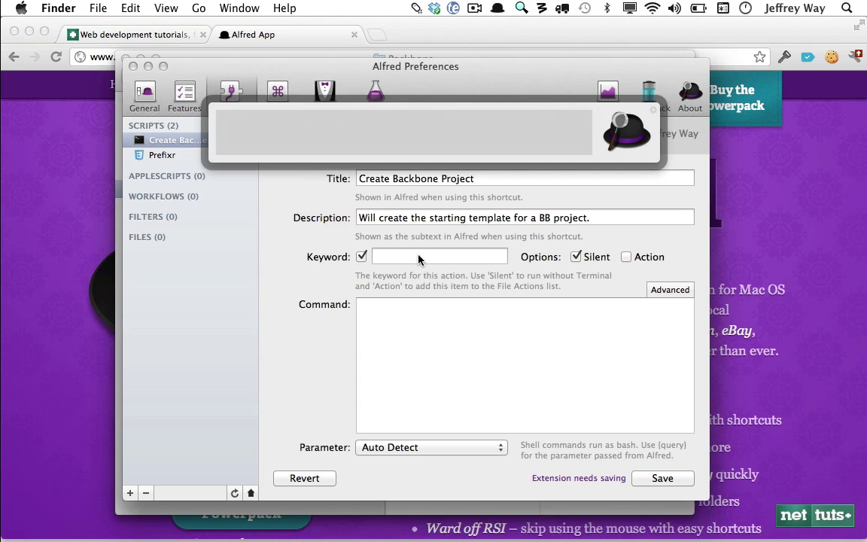
key("Escape")
type("create")
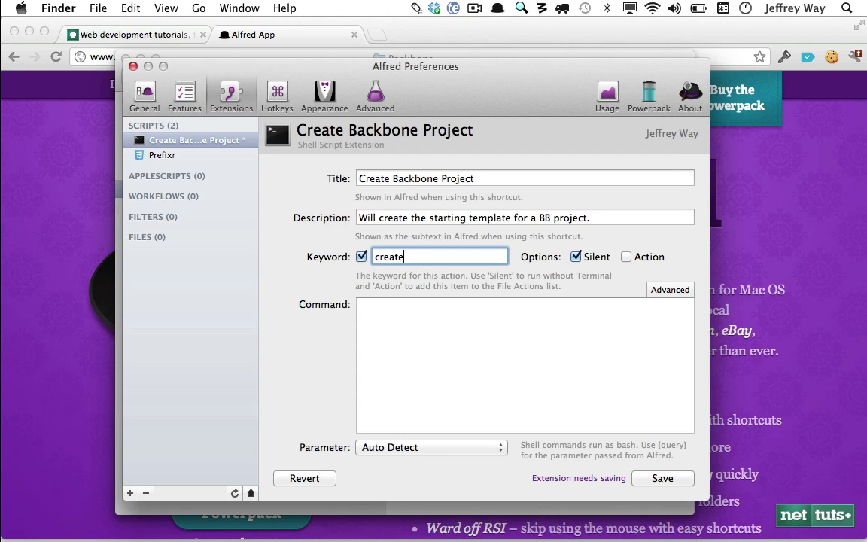
key("BackSpace")
key("BackSpace")
key("BackSpace")
key("BackSpace")
key("BackSpace")
key("BackSpace")
type("bb")
key("BackSpace")
key("BackSpace")
type("create")
- Save the Create Backbone Project extension
left_click(588, 262)
left_click(588, 262)
left_click(516, 353)
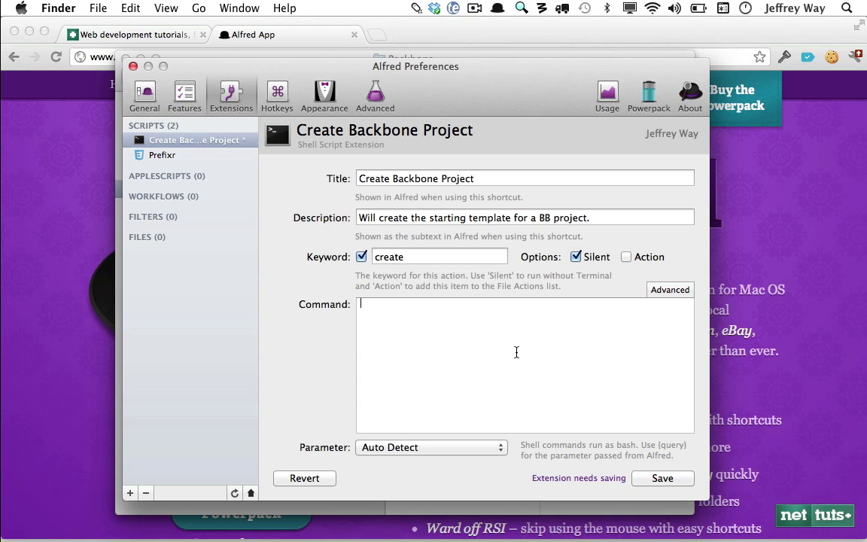
left_click(662, 478)
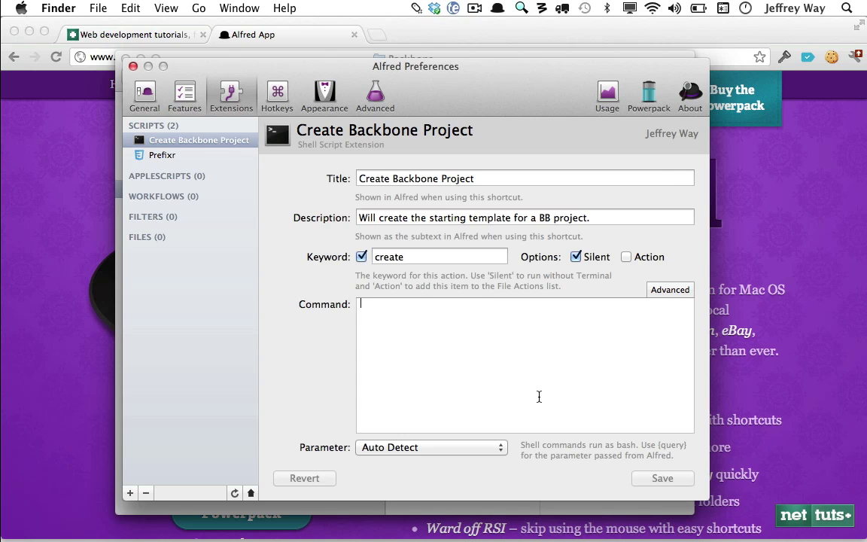
- Preview the query create learningBB in the Alfred launcher, then dismiss it without running anything
key("alt+space")
type("create")
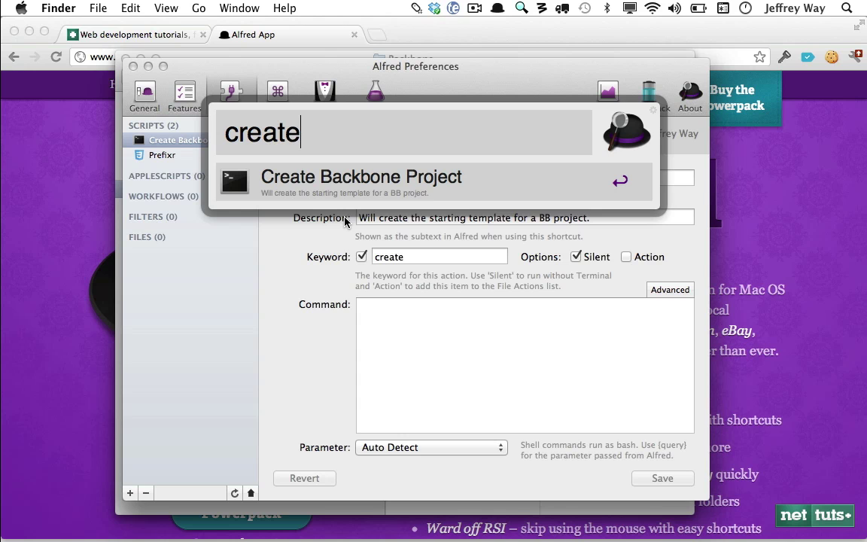
type("l")
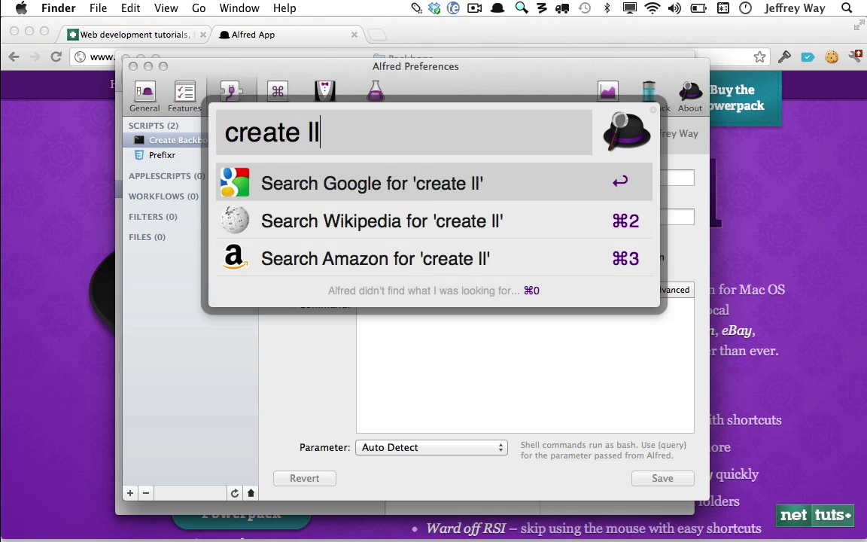
key("BackSpace")
type("earningBB")
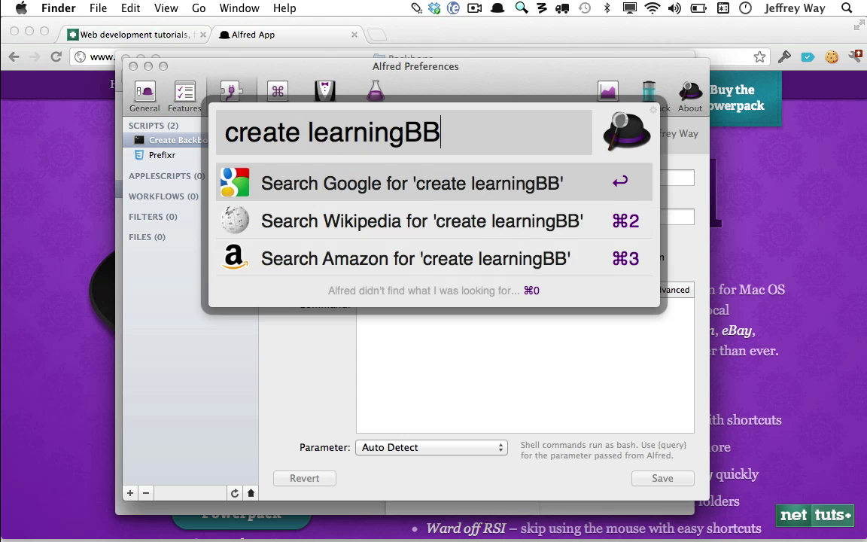
key("Escape")
- Set the extension's shell command to cd ~/Desktop && mkdir {query}
type("{query}")
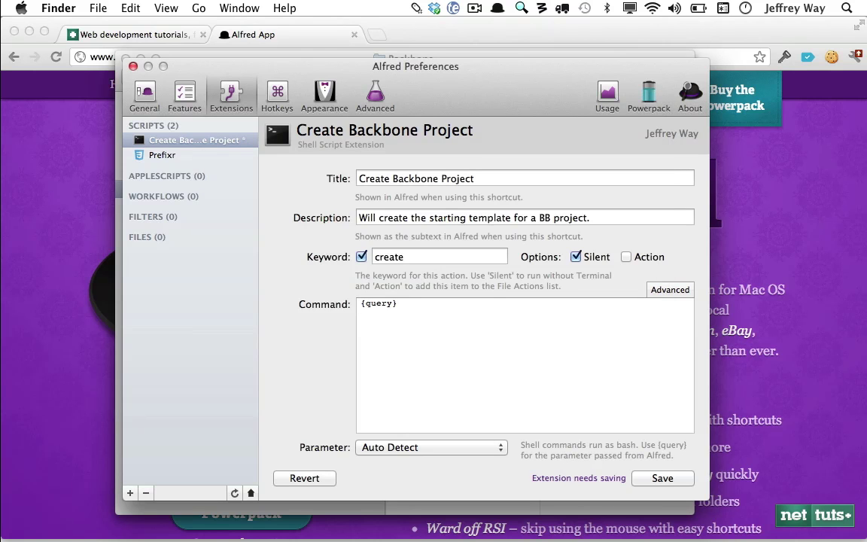
key("super+z")
type("cd ~/Desktop && mkdir {qer")
key("BackSpace")
key("BackSpace")
type("uery}")
- Preview the query create learning in the Alfred launcher, highlight its argument, and dismiss the launcher
key("alt+space")
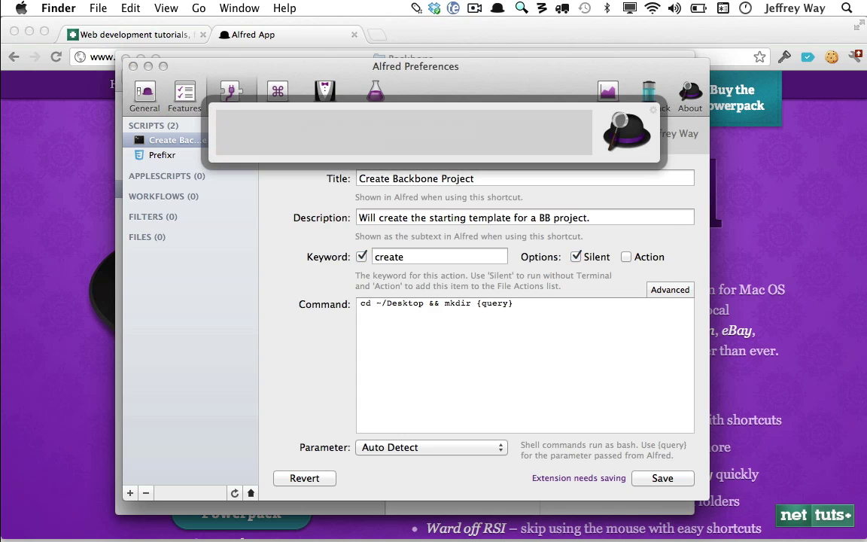
type("crea")
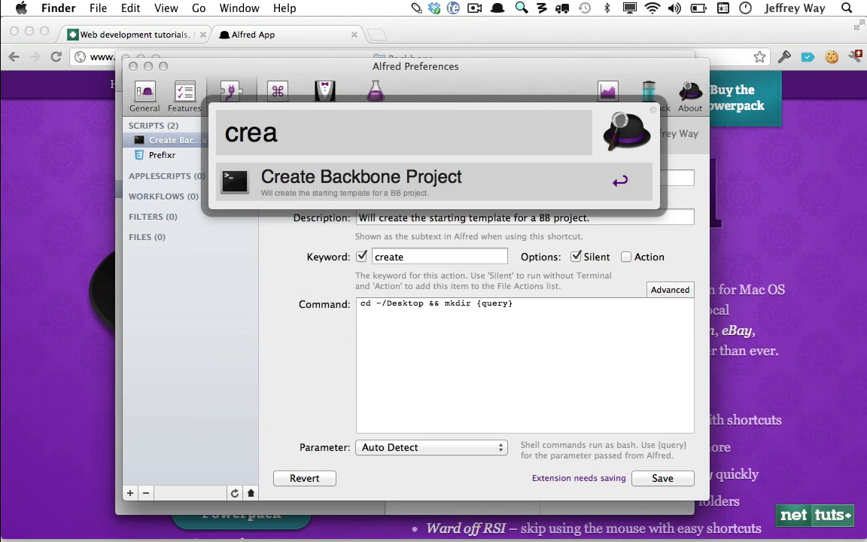
type("te learning")
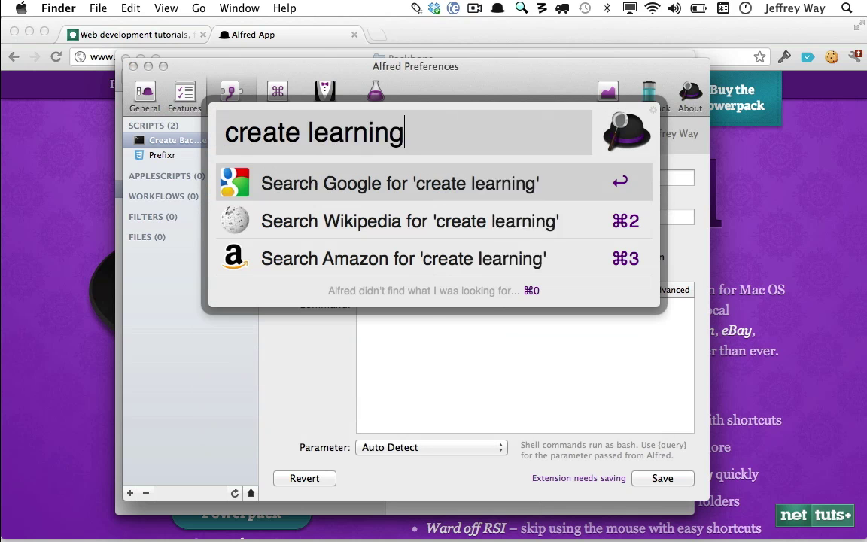
left_click_drag(313, 133, 380, 136)
key("Escape")
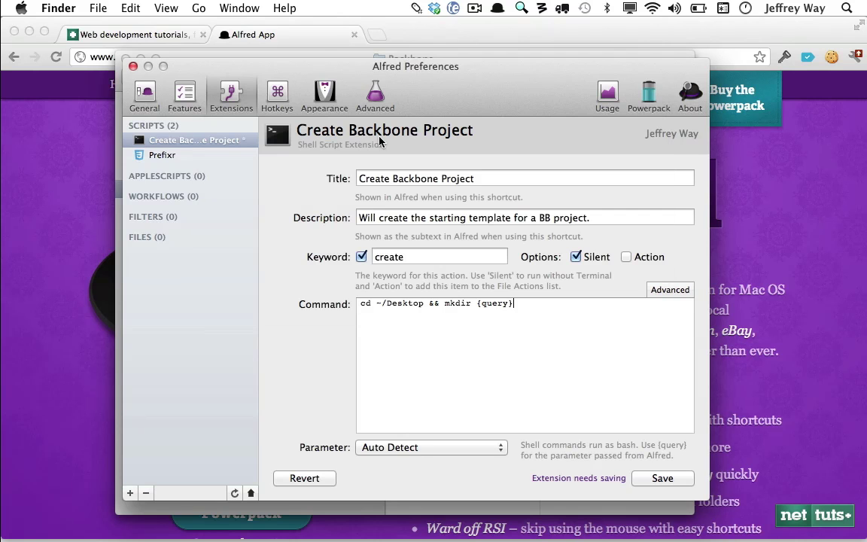
- Append && cd {query} to the shell command and save the extension
left_click_drag(477, 304, 518, 304)
left_click(476, 316)
type("&& cd {query}")
left_click(669, 480)
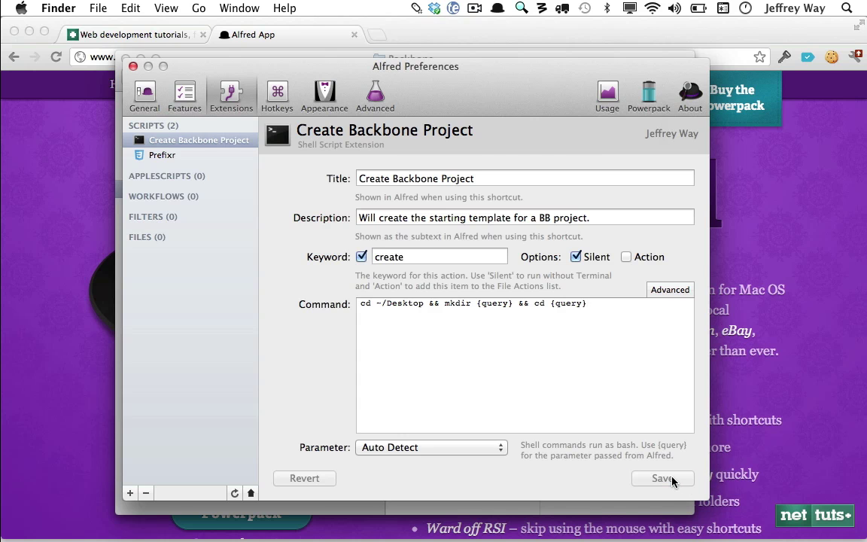
- Test the saved extension by running create bb from the Alfred launcher
key("alt+space")
type("create ")
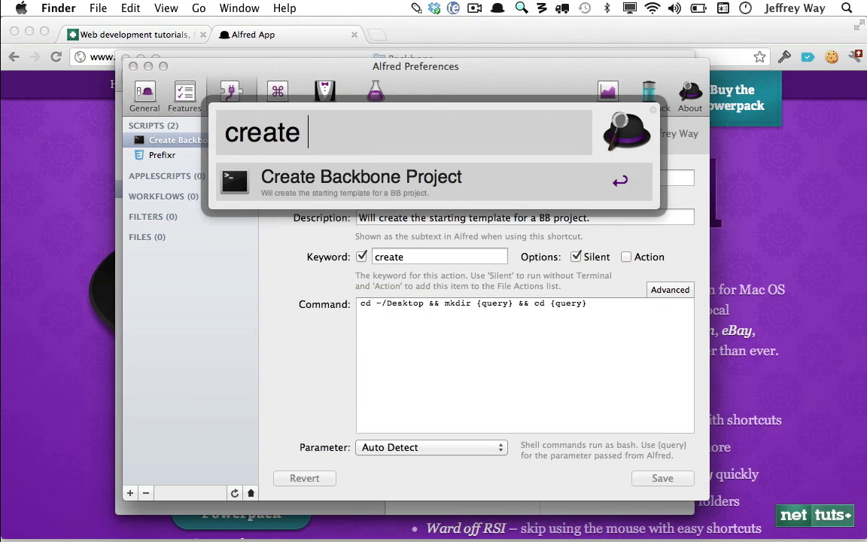
type("b")
key("Escape")
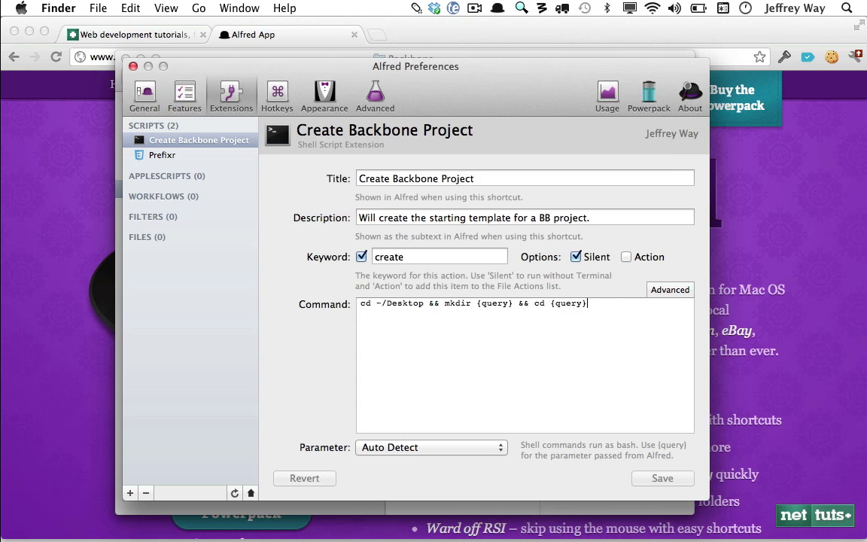
- Open the new bb folder on the Desktop to check its contents, then close and delete it
left_click(817, 251)
key("super+w")
key("super+w")
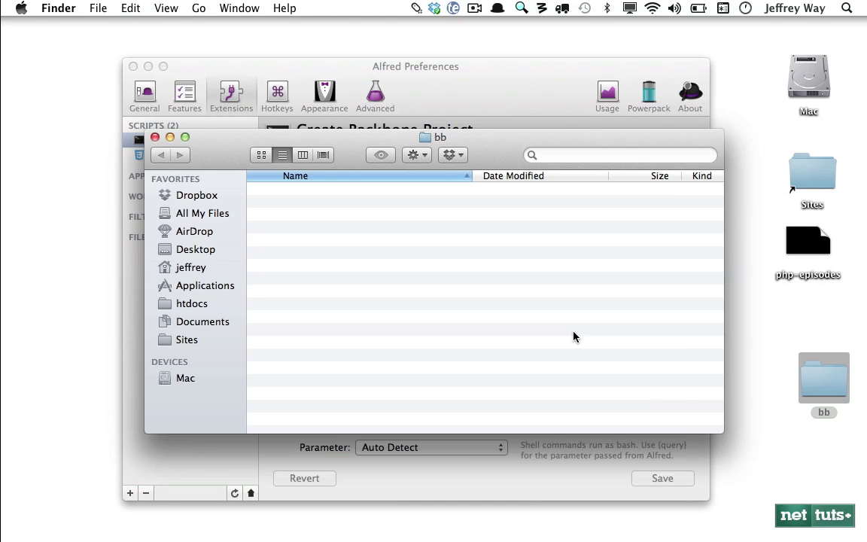
key("super+w")
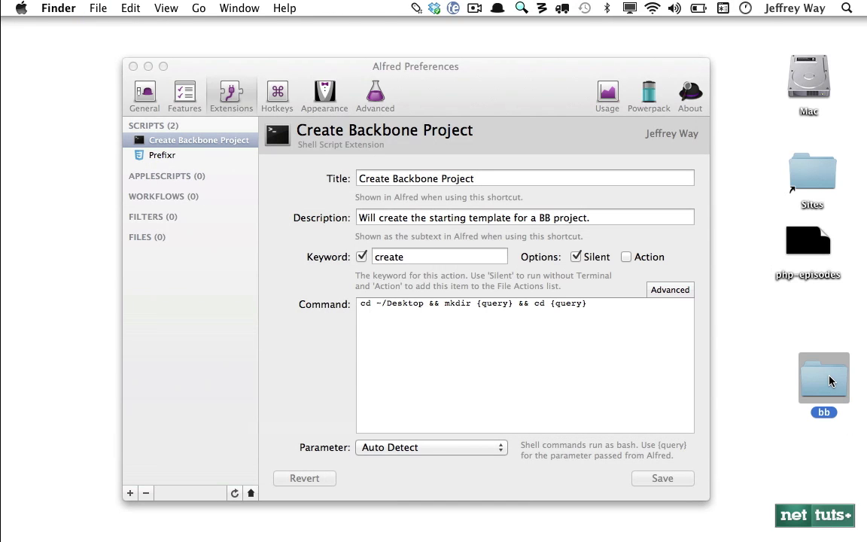
key("super+BackSpace")
- Add the line cp -R ~/Templates/Backbone . below the existing shell command and save the extension
left_click(672, 309)
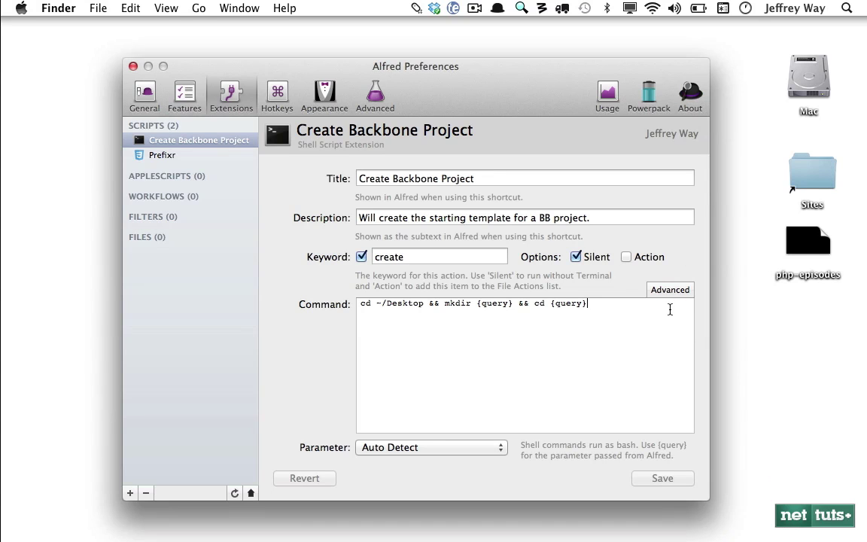
key("Return")
type("cp")
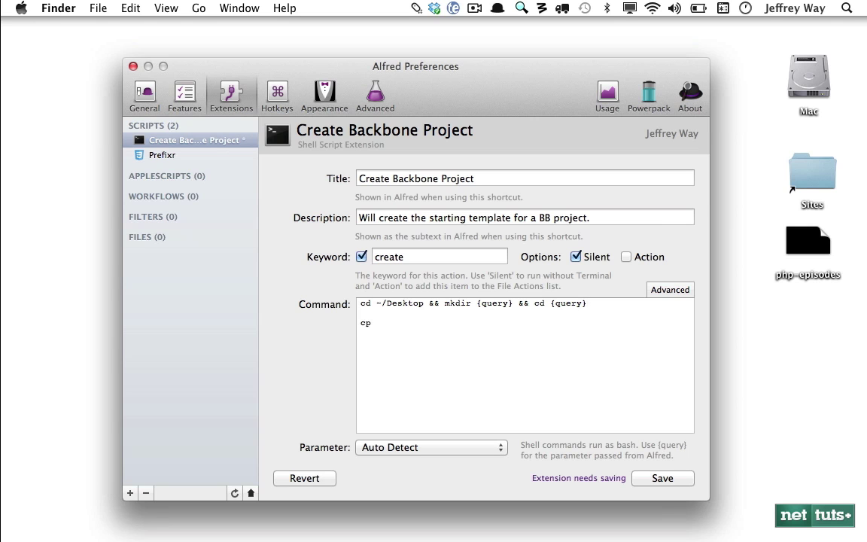
type(" -R ~/Templates/Backbone/")
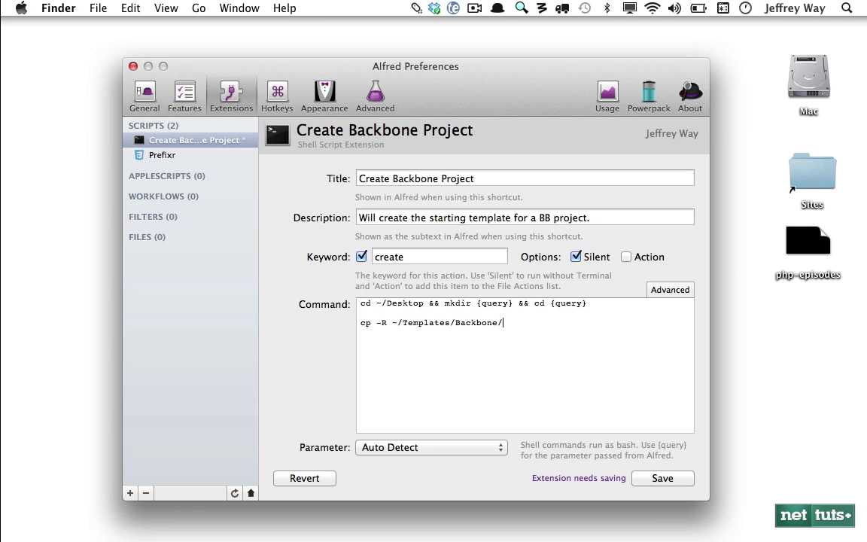
key("BackSpace")
left_click(682, 479)
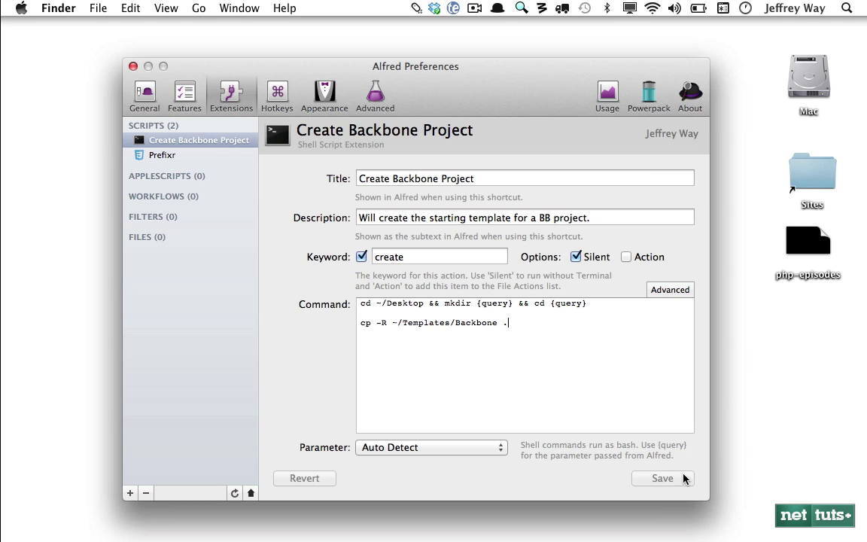
- Run create bb from the Alfred launcher and inspect the copied Backbone folder inside bb on the Desktop
key("alt+space")
type("create bb")
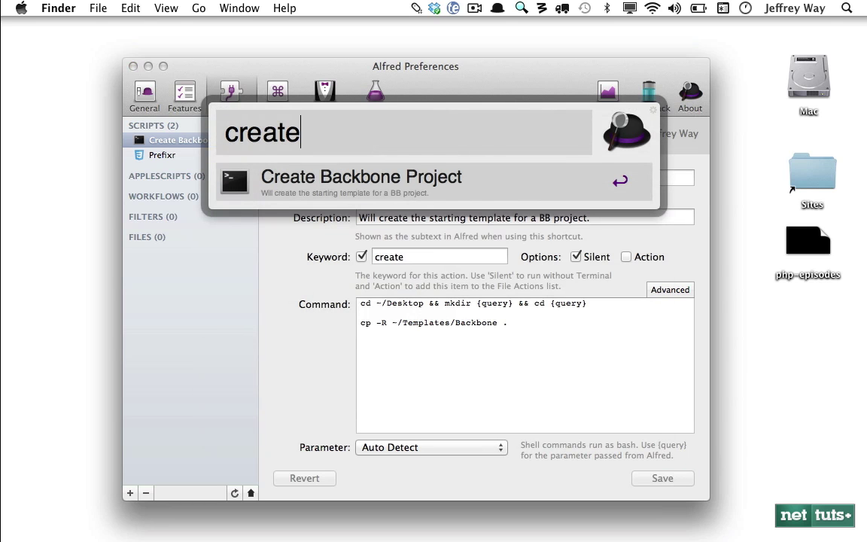
key("Return")
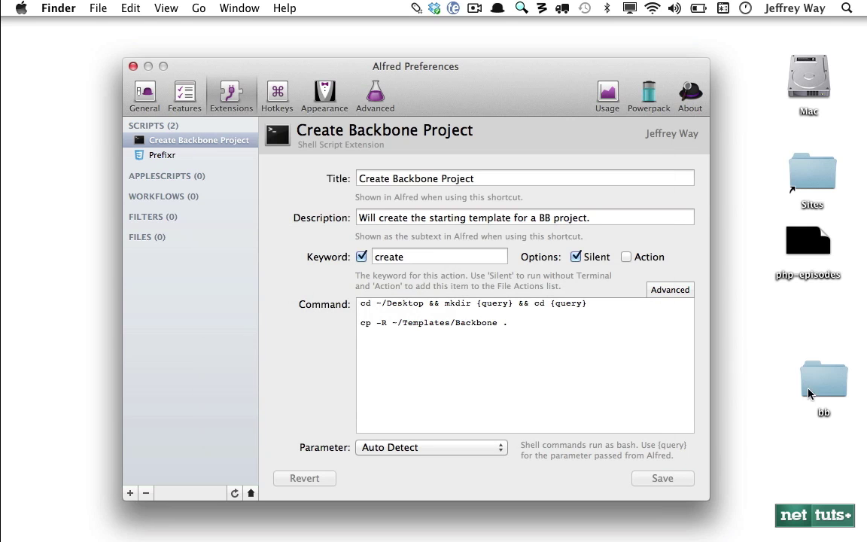
double_click(828, 388)
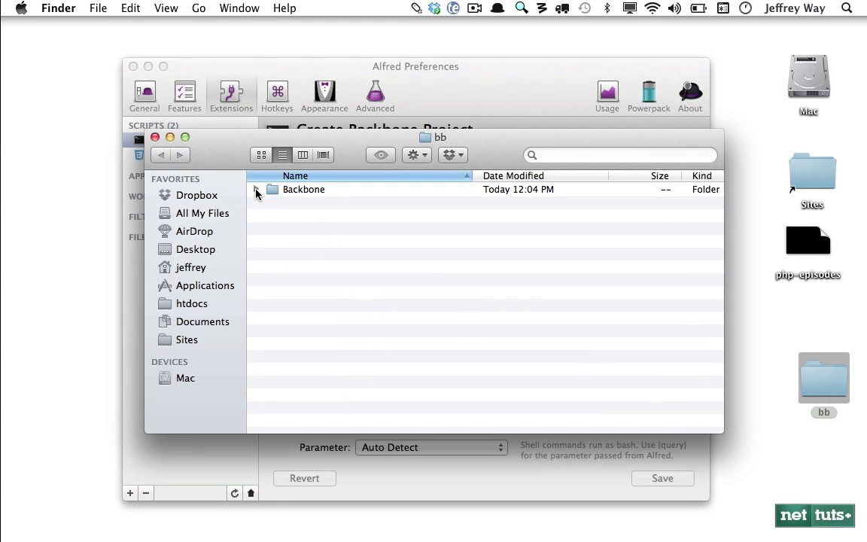
left_click(256, 191)
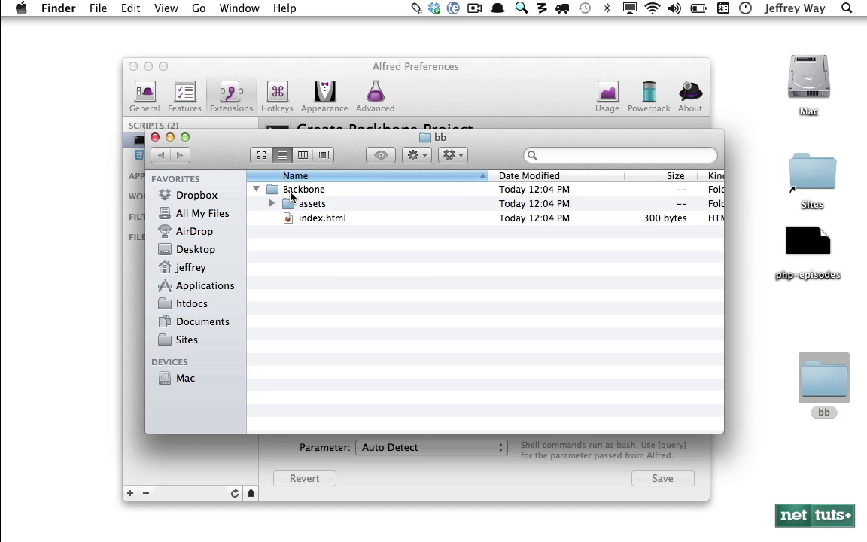
key("super+w")
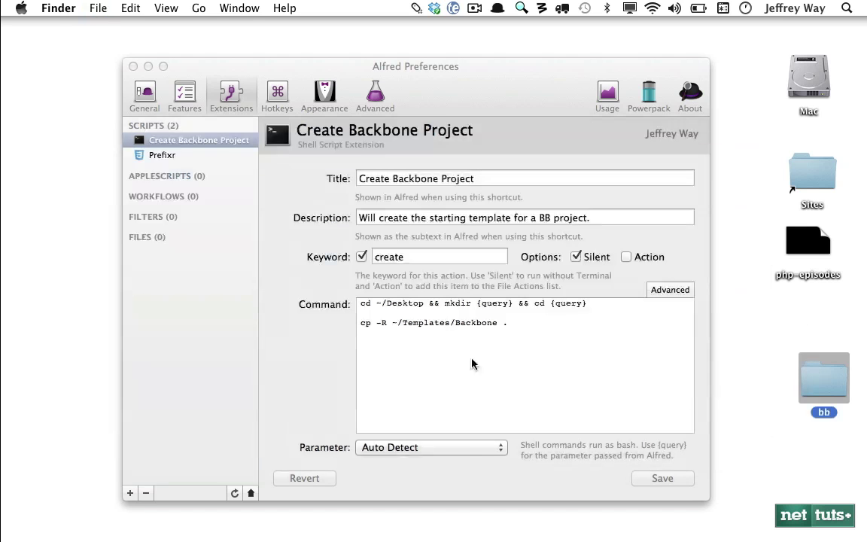
- Change the copy source to ~/Templates/Backbone/ and save the extension, clearing the test bb folder from the Desktop
left_click(498, 322)
type("/")
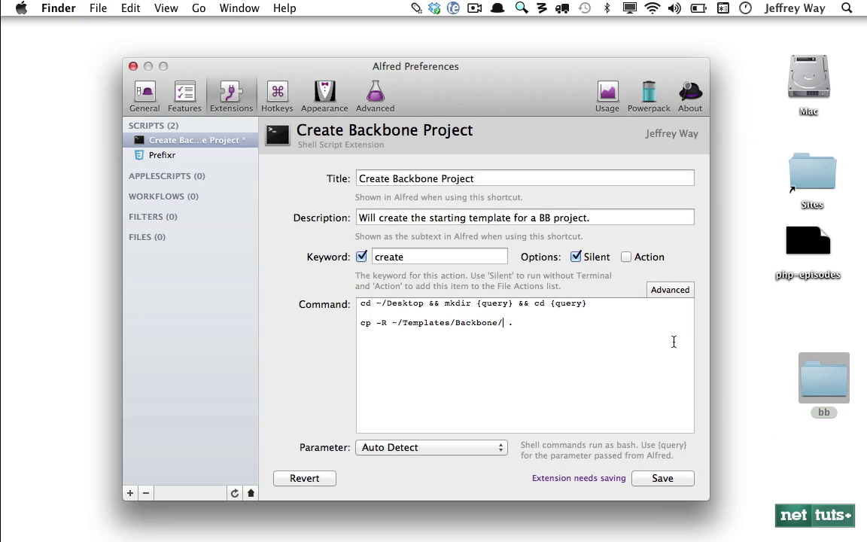
left_click(821, 375)
left_click(575, 443)
key("super+s")
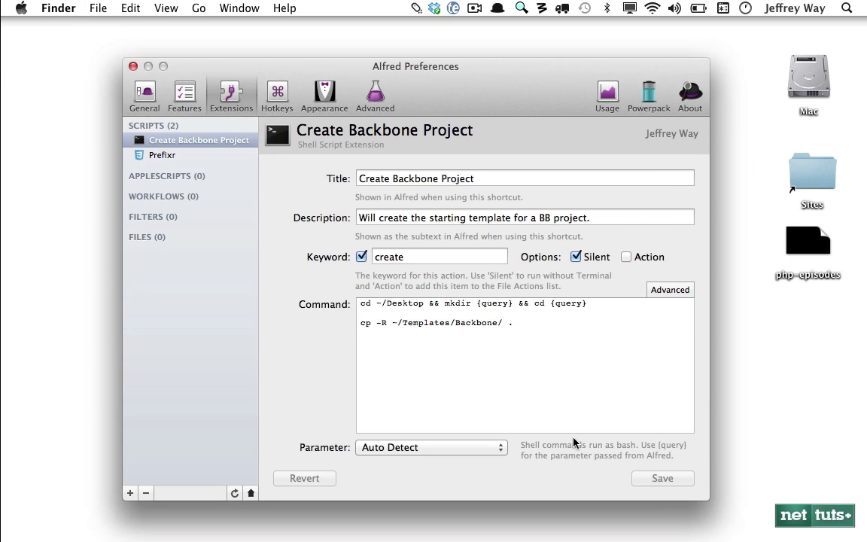
- Run create bb again from the Alfred launcher and open the generated bb folder on the Desktop
key("alt+space")
type("create bb")
key("Return")
double_click(824, 377)
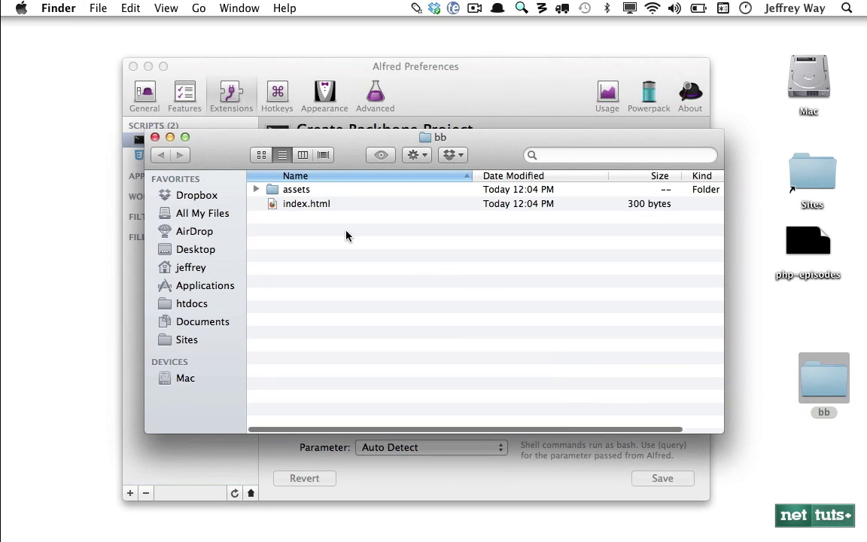
- Examine the js subfolders under assets and preview scripts.js, then close and delete the bb test folder
left_click(256, 189)
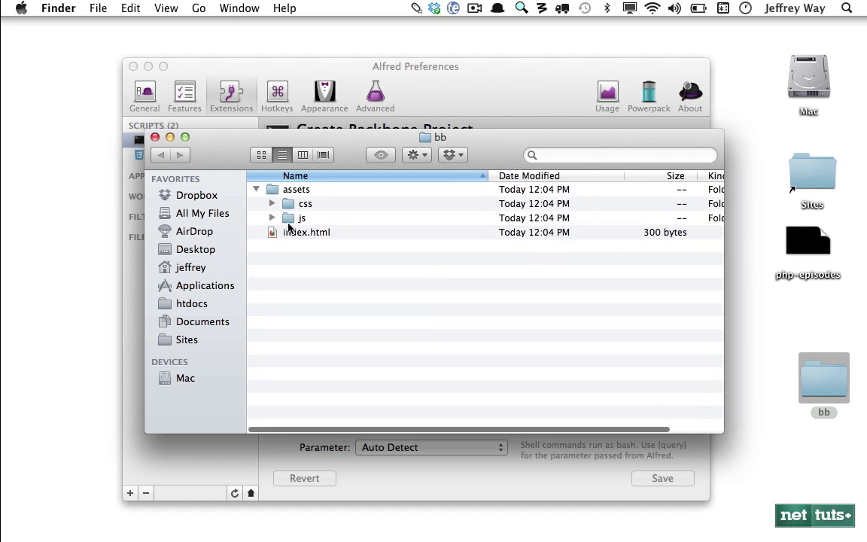
left_click(272, 218)
left_click(273, 219)
left_click(288, 231)
left_click(287, 246)
left_click(295, 248)
left_click(332, 264)
key("space")
key("space")
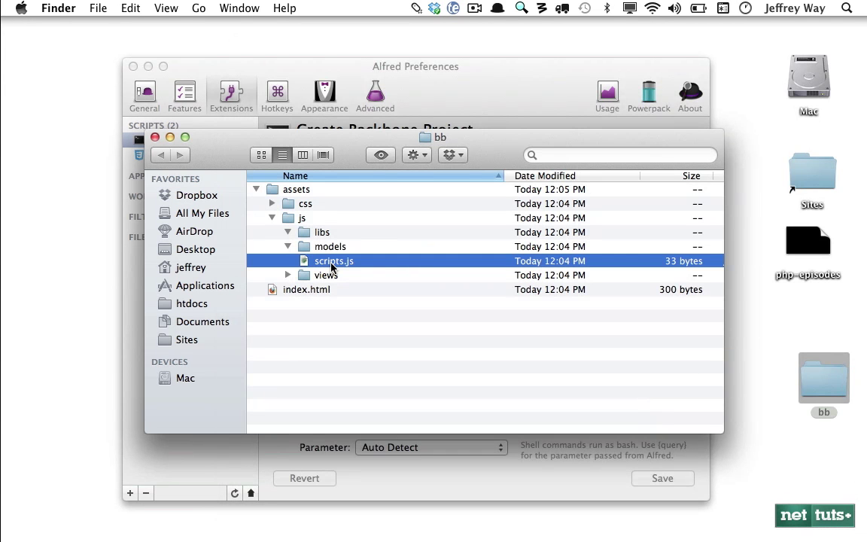
key("super+w")
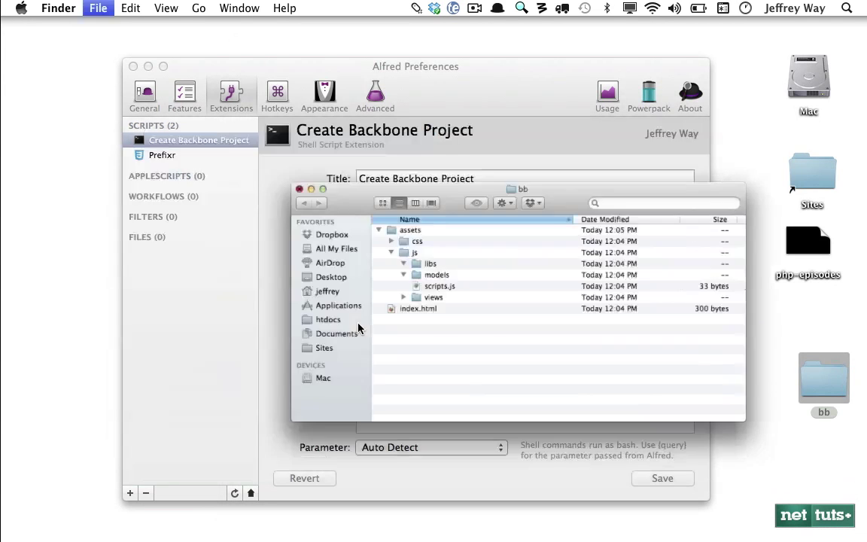
key("super+BackSpace")
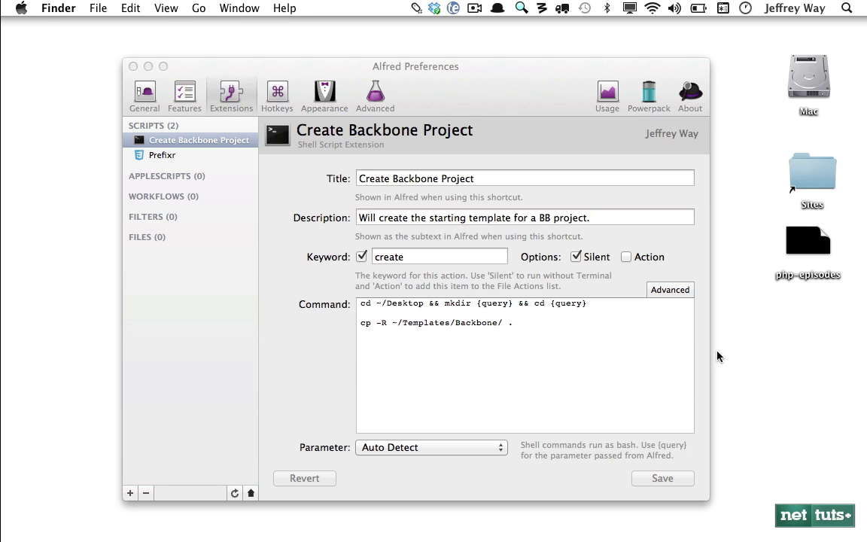
- Switch to Chrome, open Backbone's Production Version (0.9.2) from backbonejs.org, and copy the script's URL
key("super+Tab")
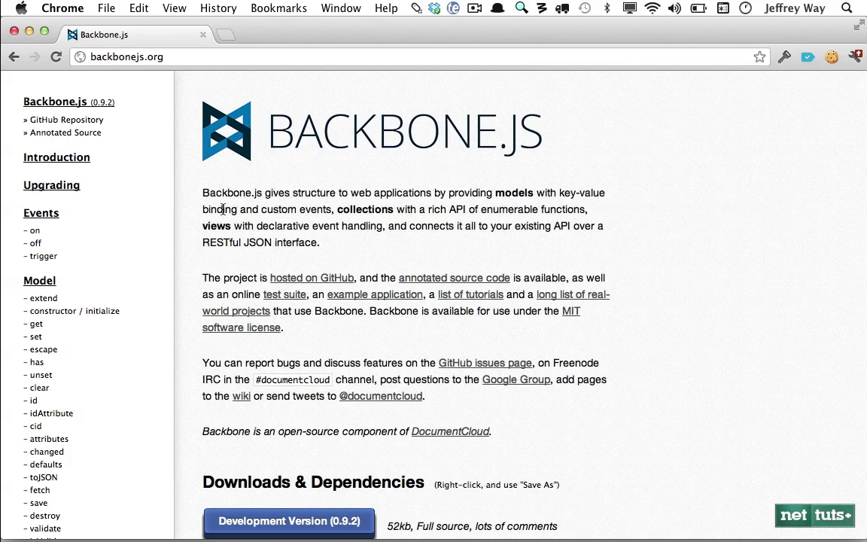
scroll(281, 204, "down", 3)
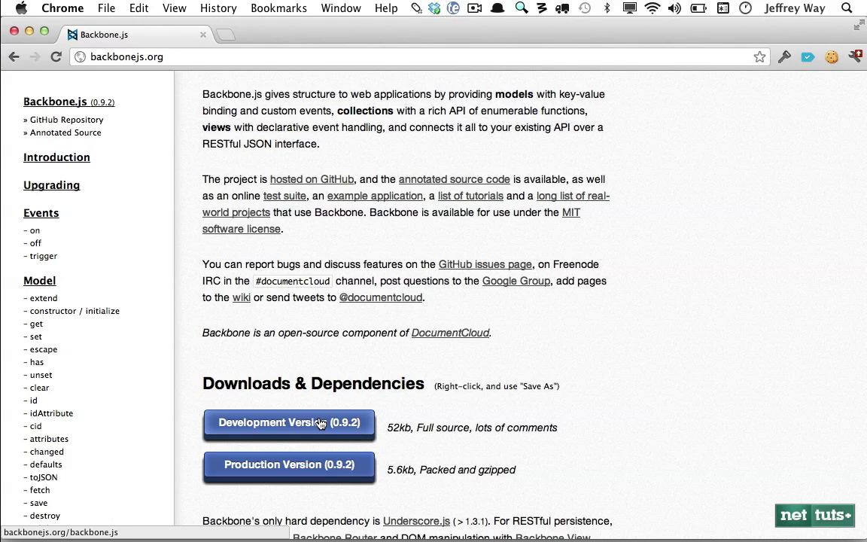
left_click(333, 466)
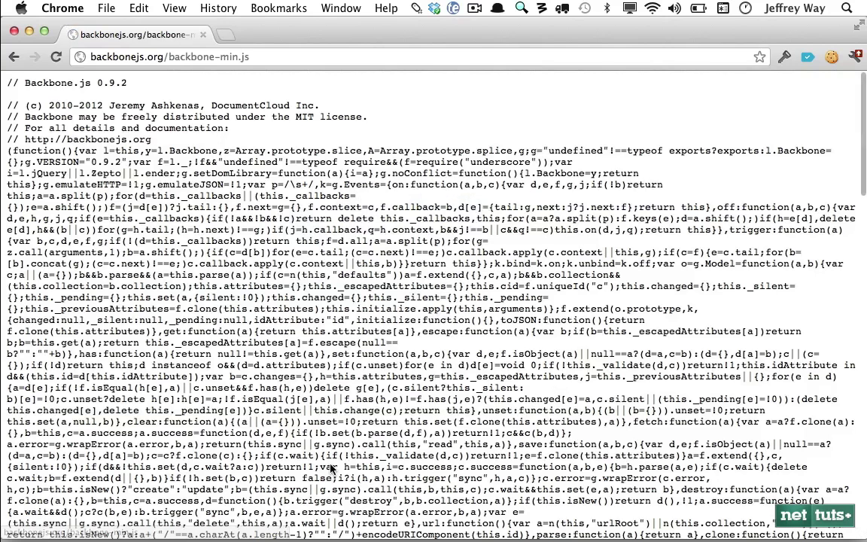
left_click(110, 56)
key("super+c")
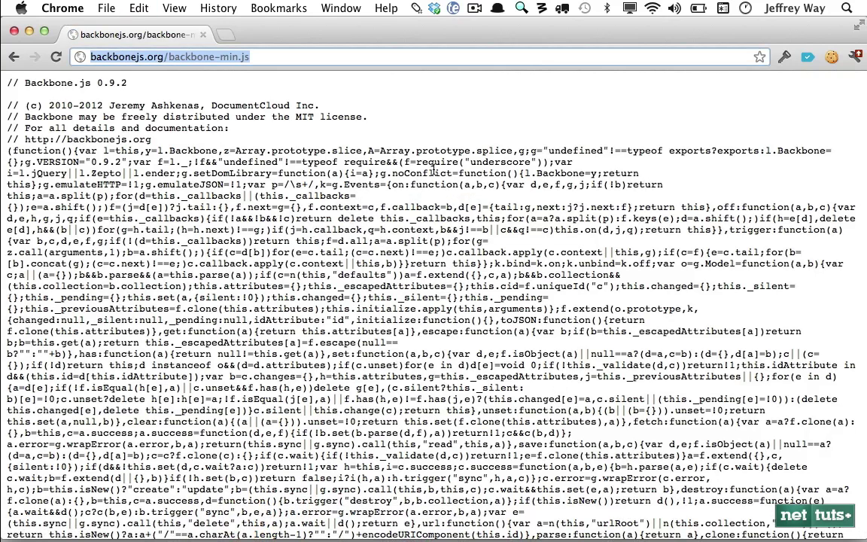
- Start a new line at the end of the extension's command, then launch iTerm and change to ~/Desktop
left_click(454, 419)
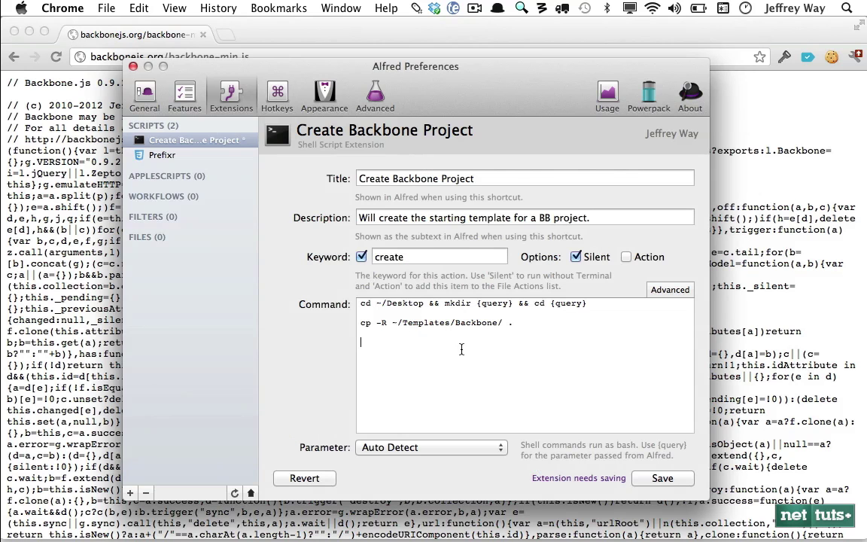
key("alt+space")
type("iter")
key("Return")
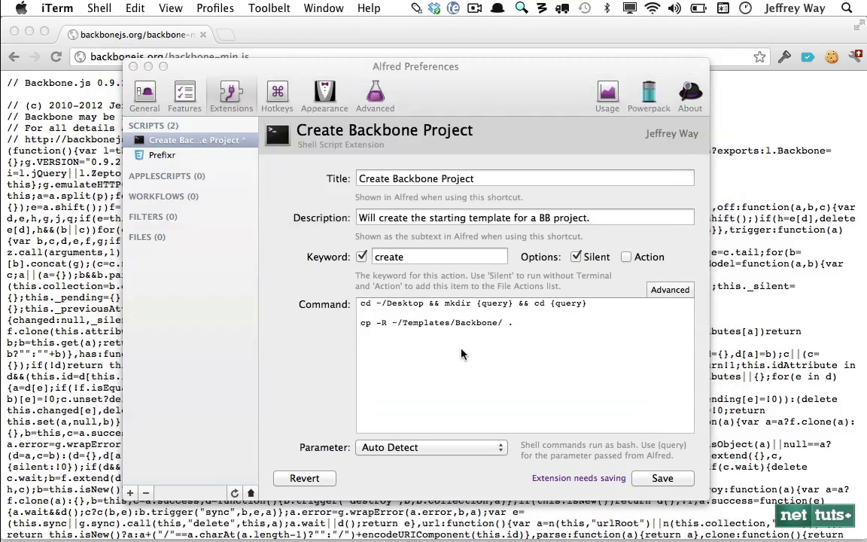
type("cd ~/Desktop")
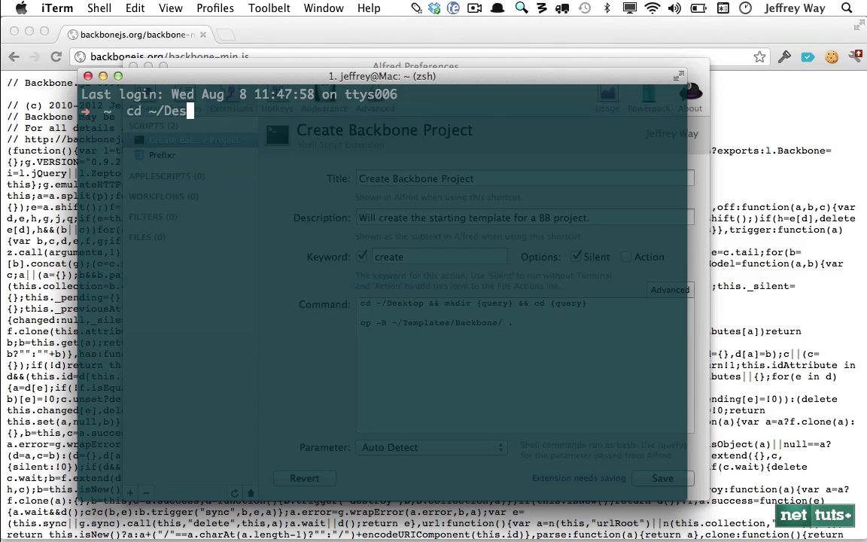
key("Return")
key("ctrl+l")
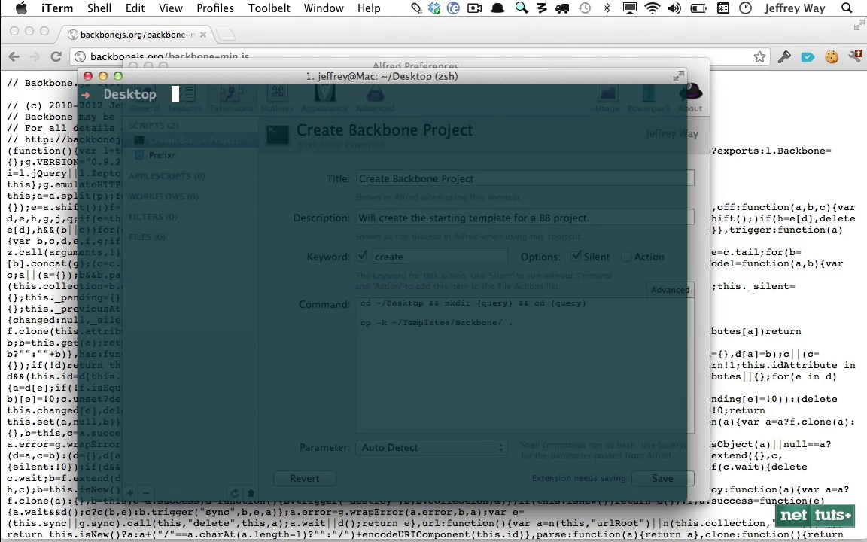
type("curl http://backbonejs.org/backbone-min.js")
key("Return")
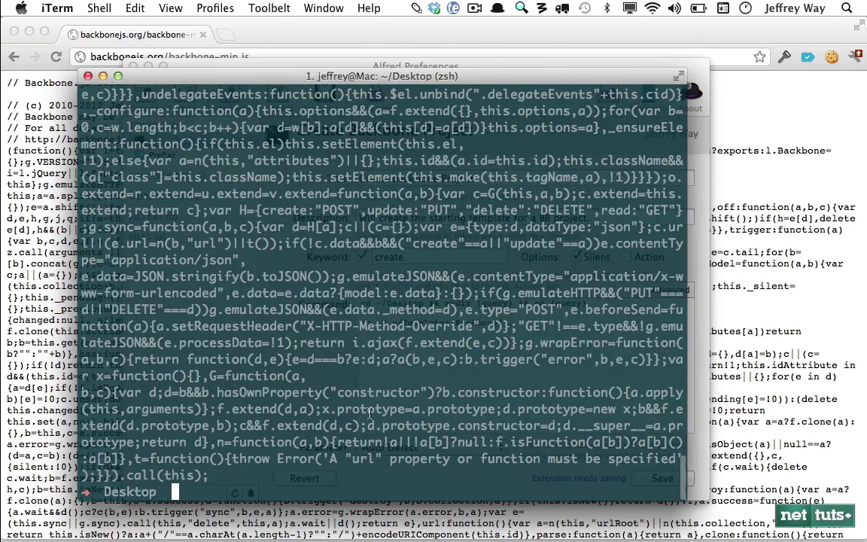
scroll(370, 411, "up", 15)
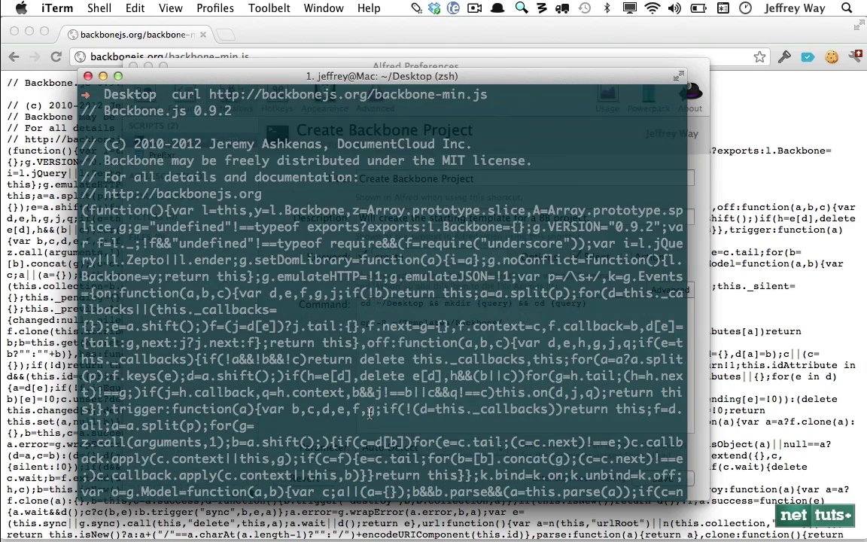
key("ctrl+l")
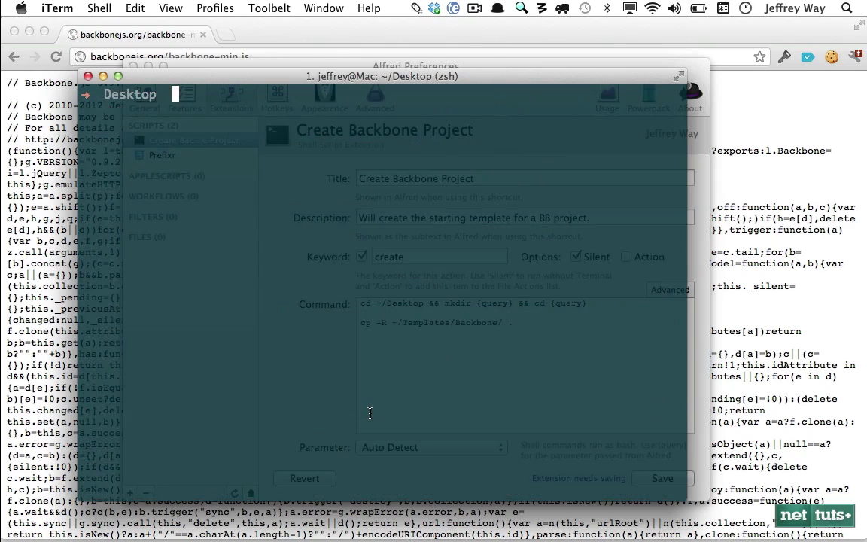
type("curl -O")
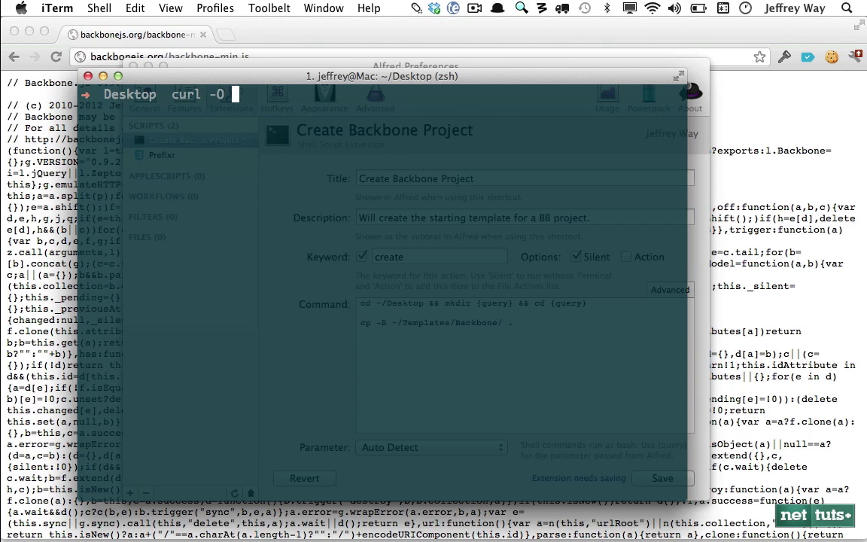
key("super+v")
key("Return")
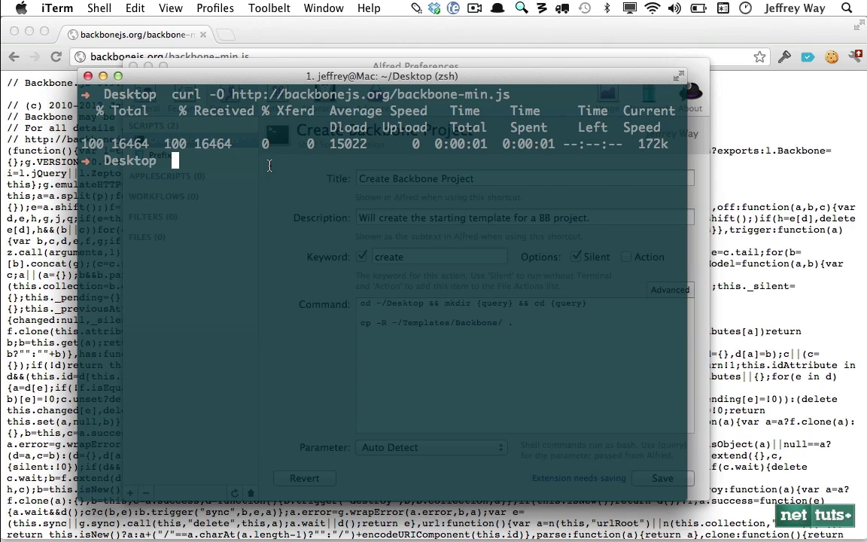
- List the Desktop's files, print backbone-min.js and review it from its beginning, and clear the terminal
type("ls")
key("Return")
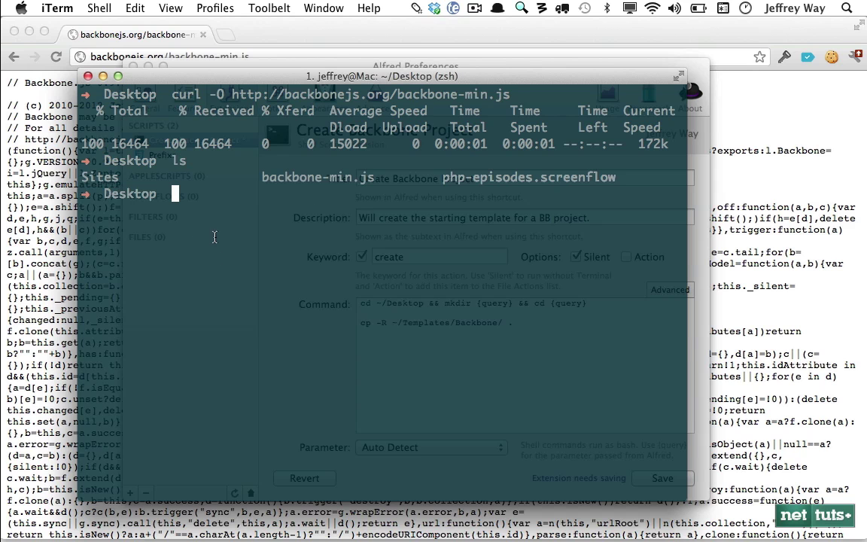
type("cat backbone-min.js")
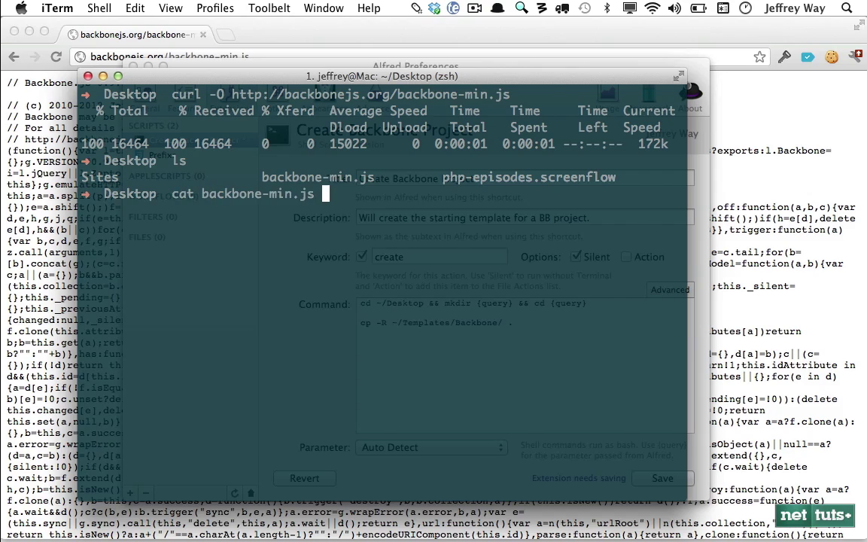
key("Return")
scroll(380, 251, "up", 20)
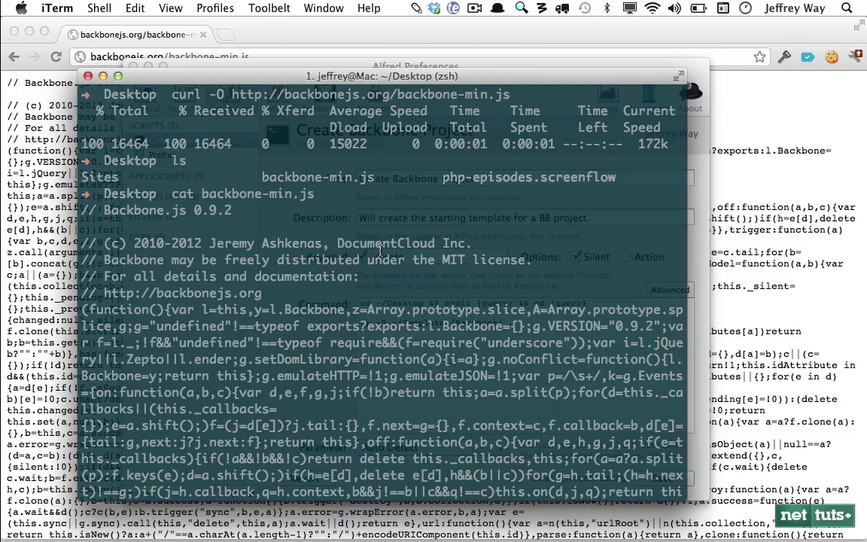
key("ctrl+l")
type("mkdir js")
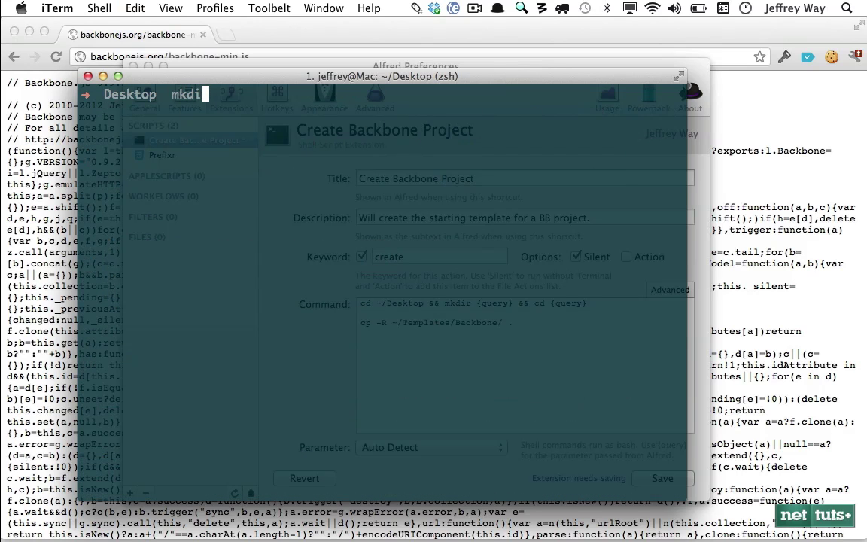
key("Return")
type("curl -")
key("BackSpace")
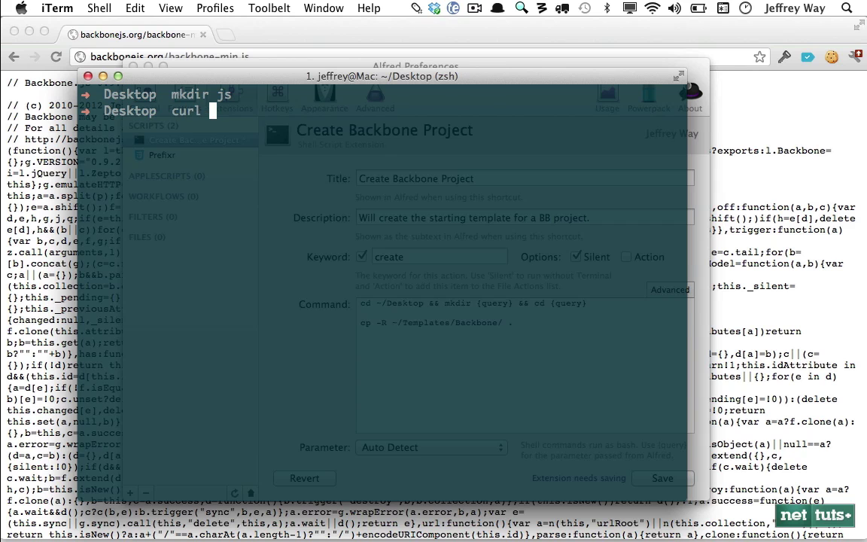
key("super+v")
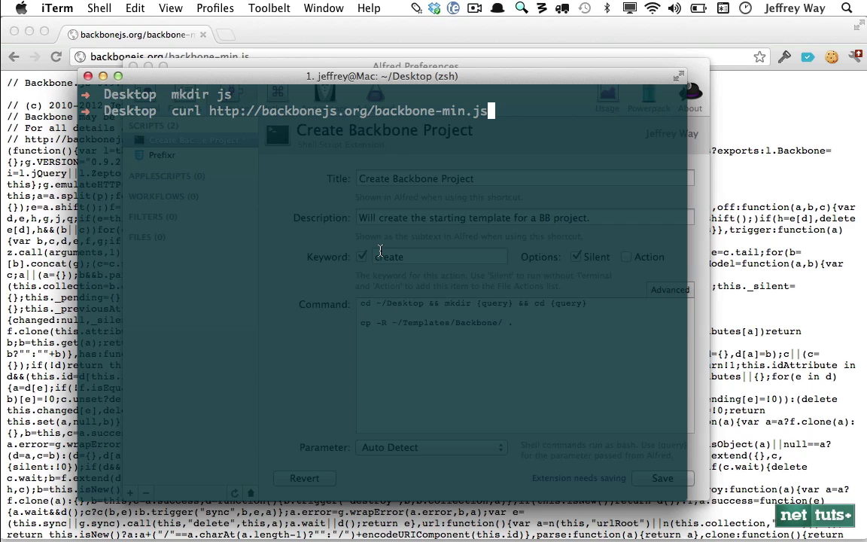
type("> js/script.js")
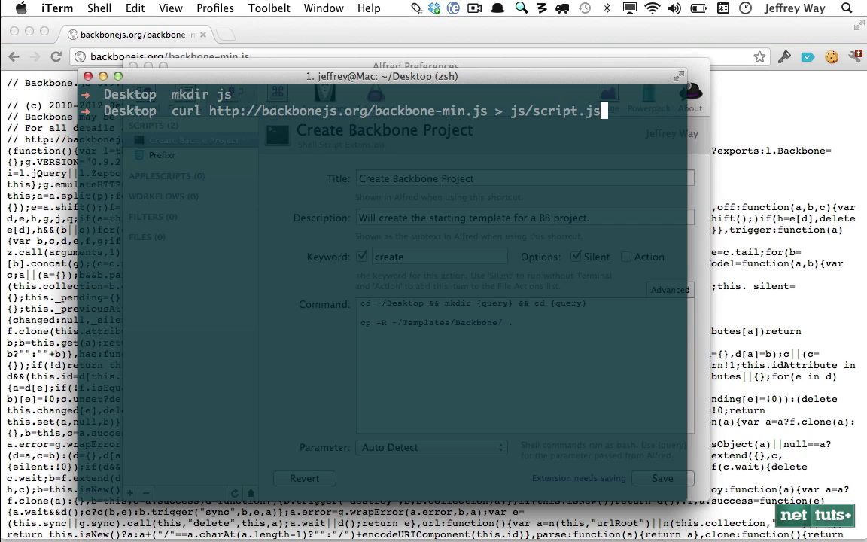
key("Return")
- Check the js folder by listing it and printing script.js, then return to the Desktop folder and clear the terminal
type("cd js")
key("Return")
type("l")
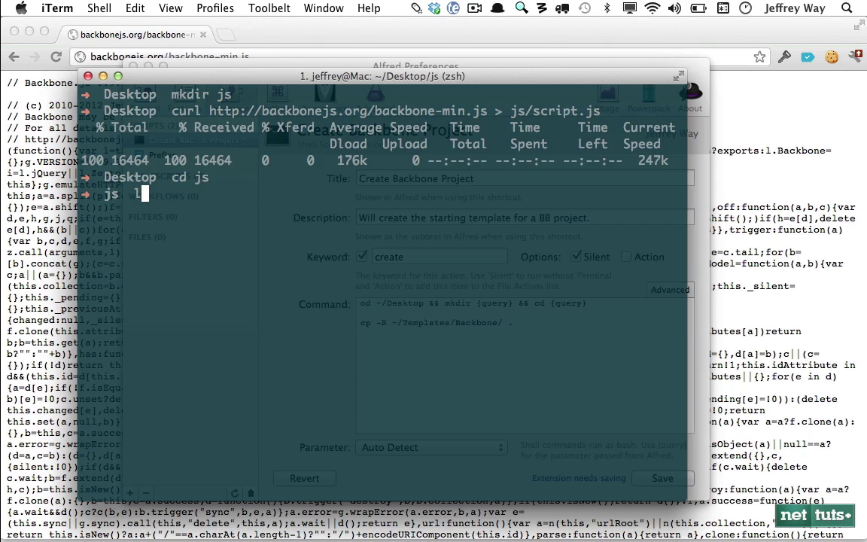
type("s")
key("Return")
type("cat sc")
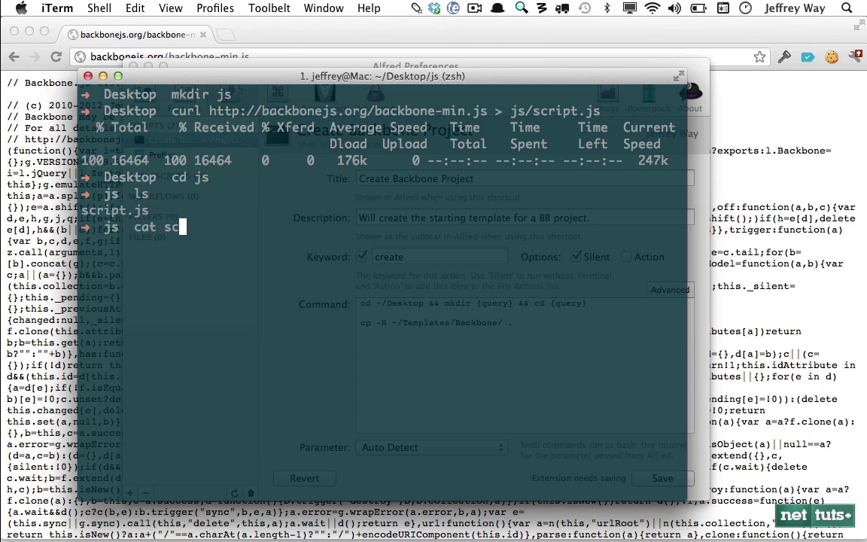
key("Tab")
key("Return")
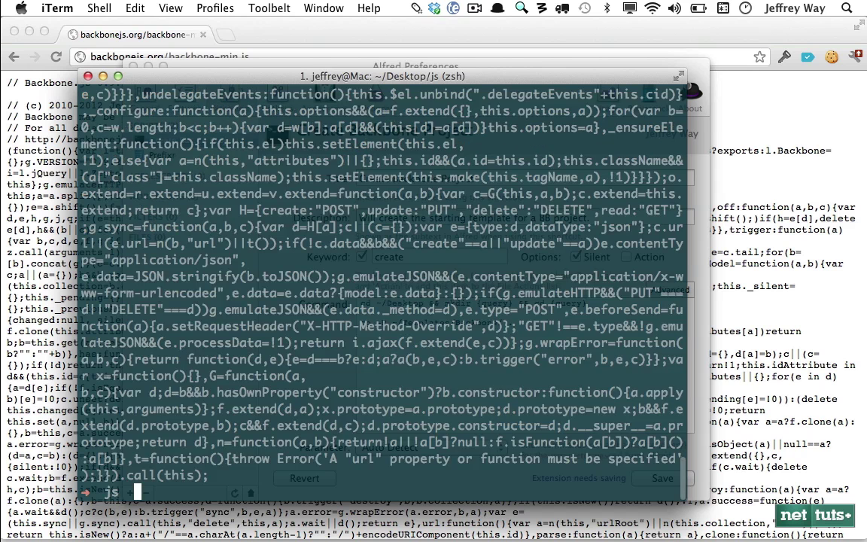
type("cd ..")
key("Return")
key("super+k")
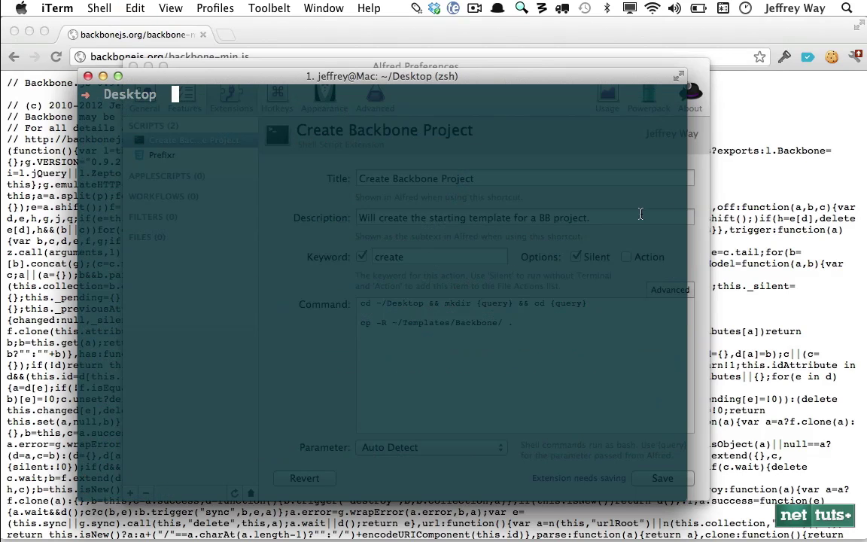
left_click(706, 198)
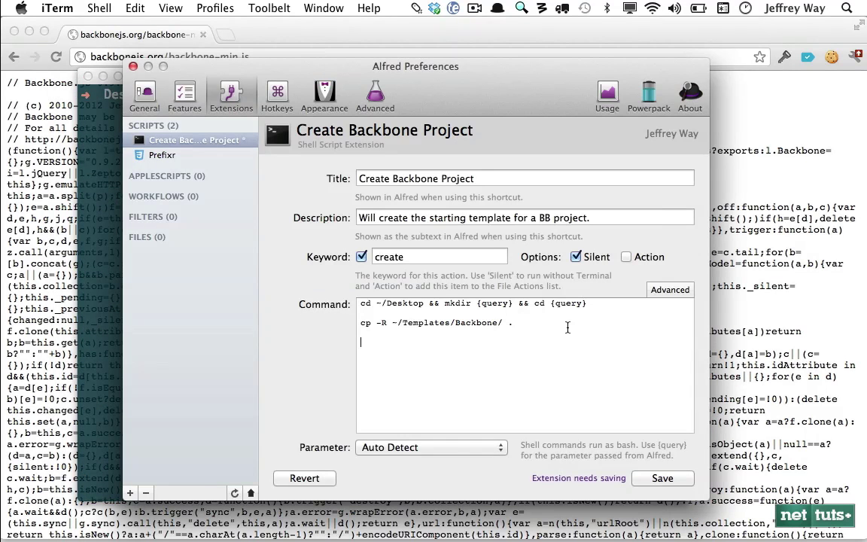
type("curl")
type("http://backbonejs.org/backbone-min.js")
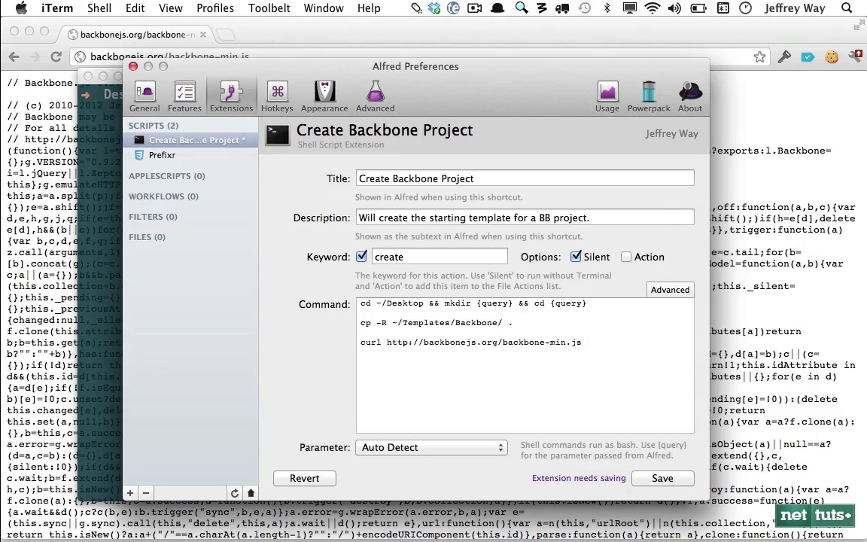
type("> assets/js/libs/backbone.js")
left_click(683, 478)
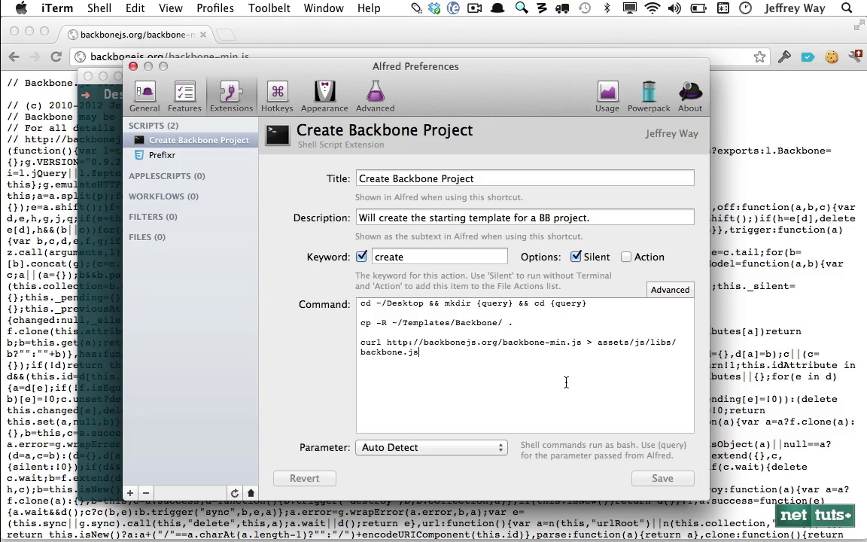
- Run the extension from Alfred with the query create bb
key("alt+space")
type("cr")
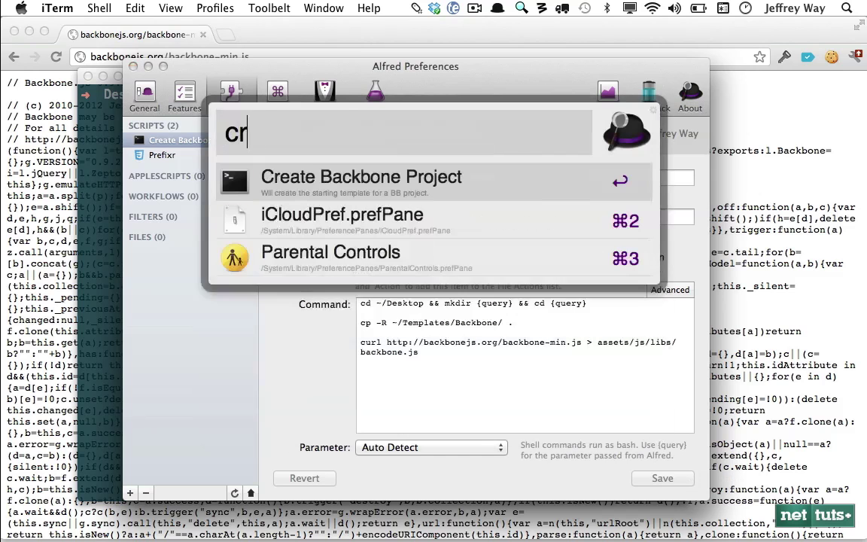
type("eate bb")
key("Return")
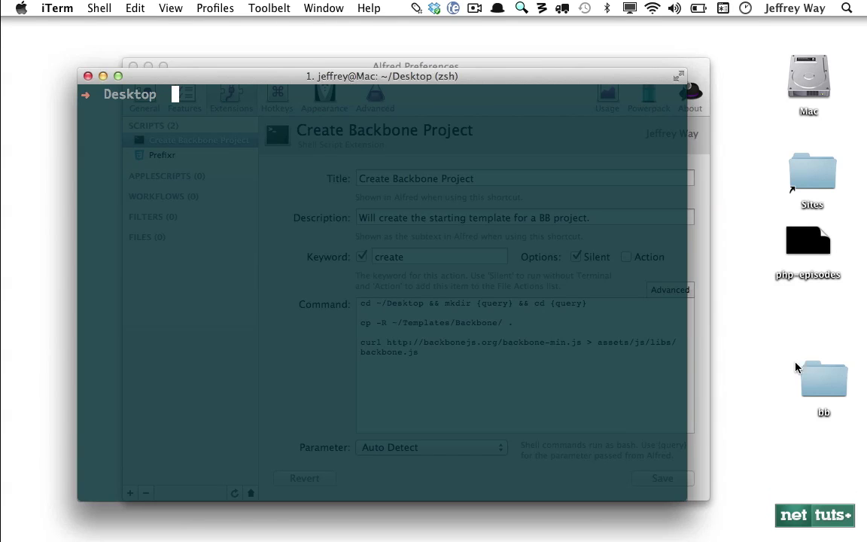
- Open the bb folder on the Desktop, preview backbone.js in assets/js/libs, and close the folder window
double_click(822, 376)
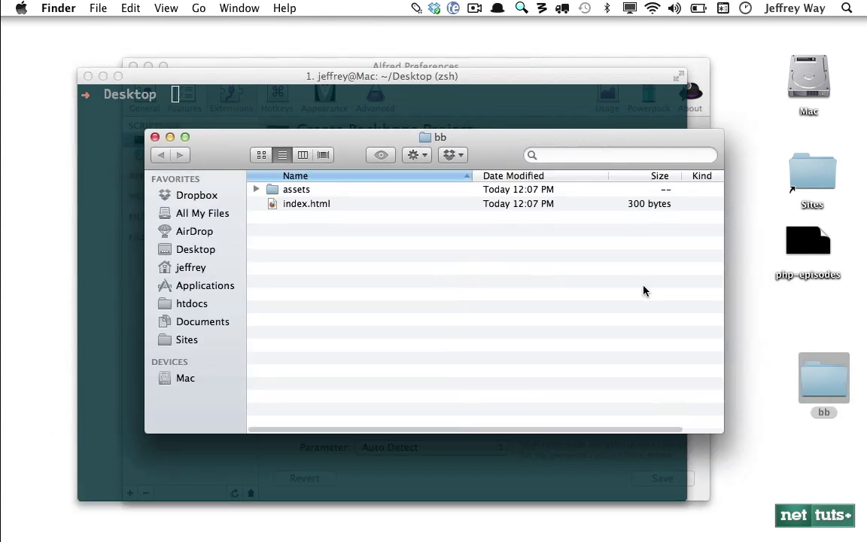
left_click(257, 189)
left_click(271, 217)
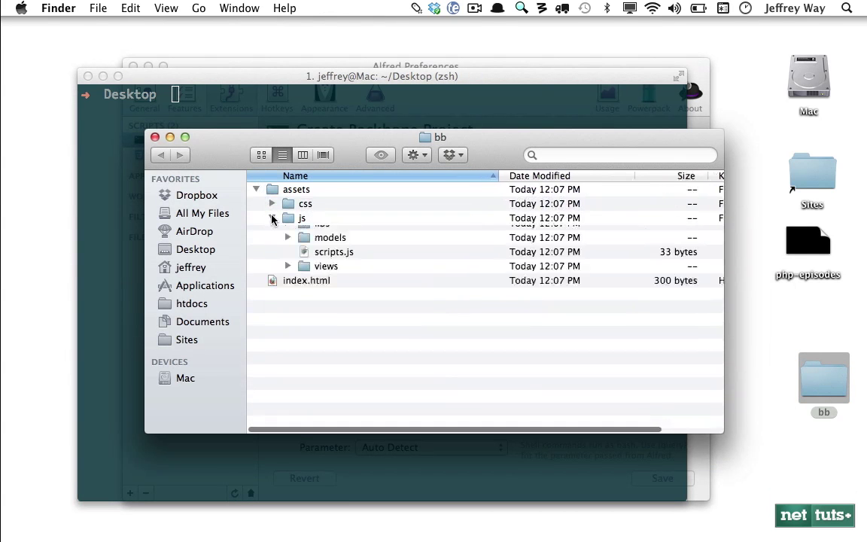
left_click(287, 231)
left_click(337, 248)
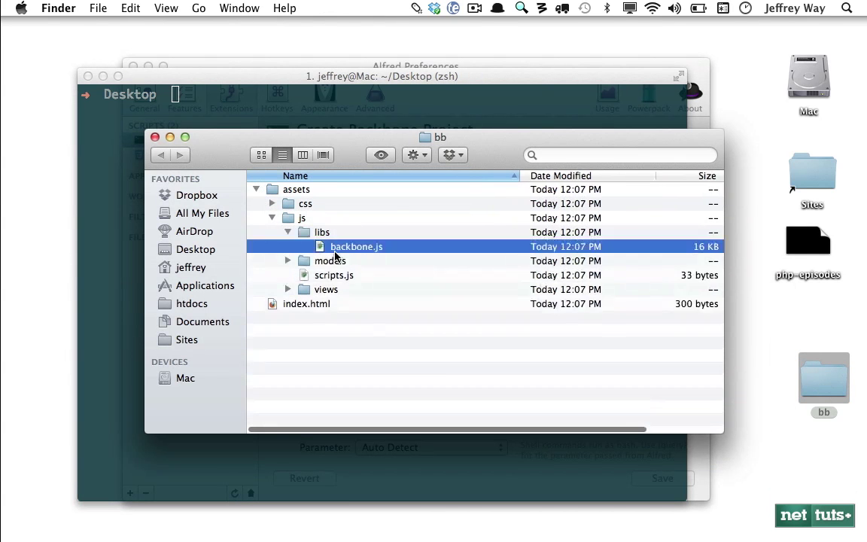
key("space")
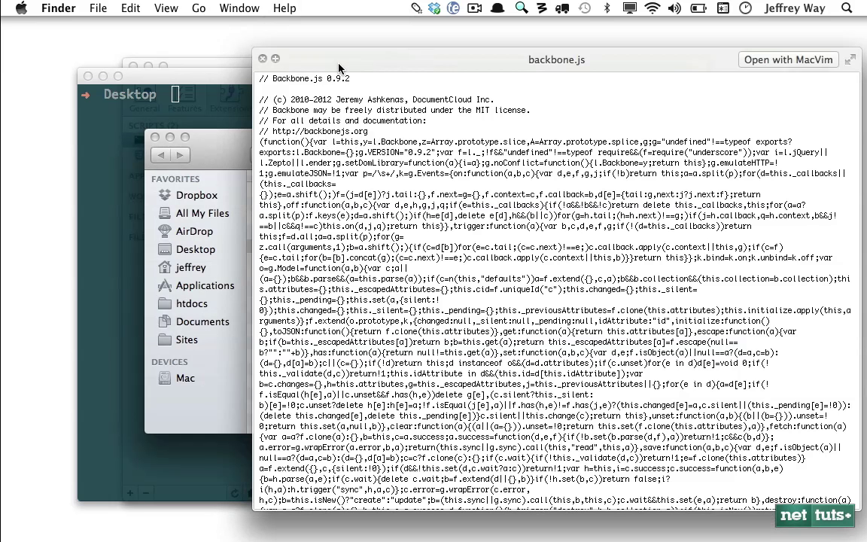
key("space")
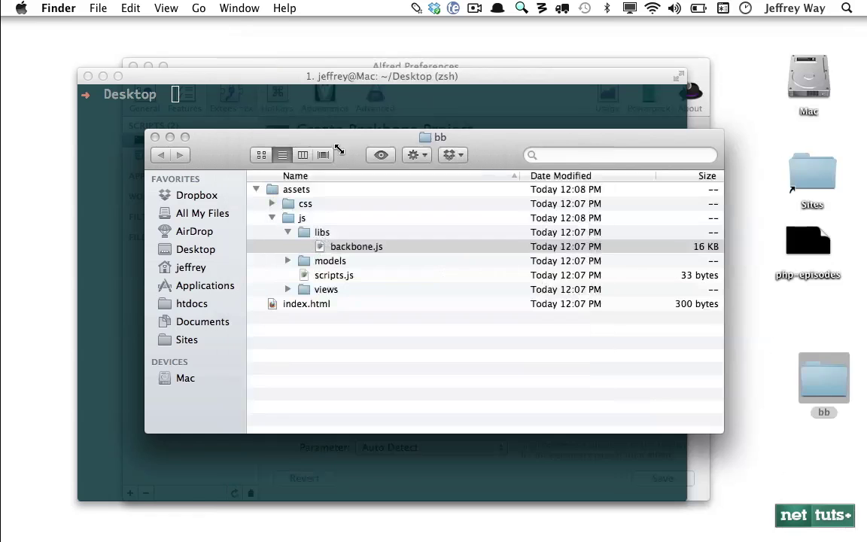
left_click(381, 325)
key("super+w")
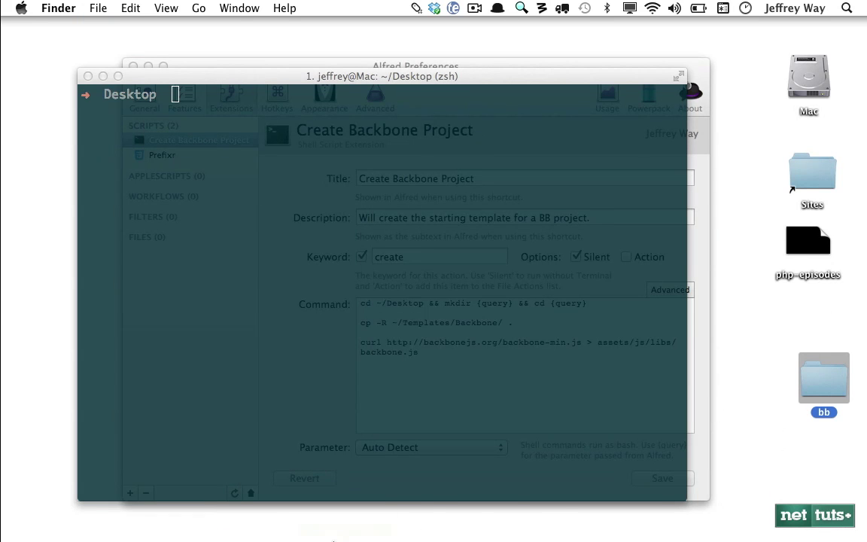
- Switch to Chrome and try to load underscore.org/underscore-min.js by editing the Backbone script's address
left_click(228, 509)
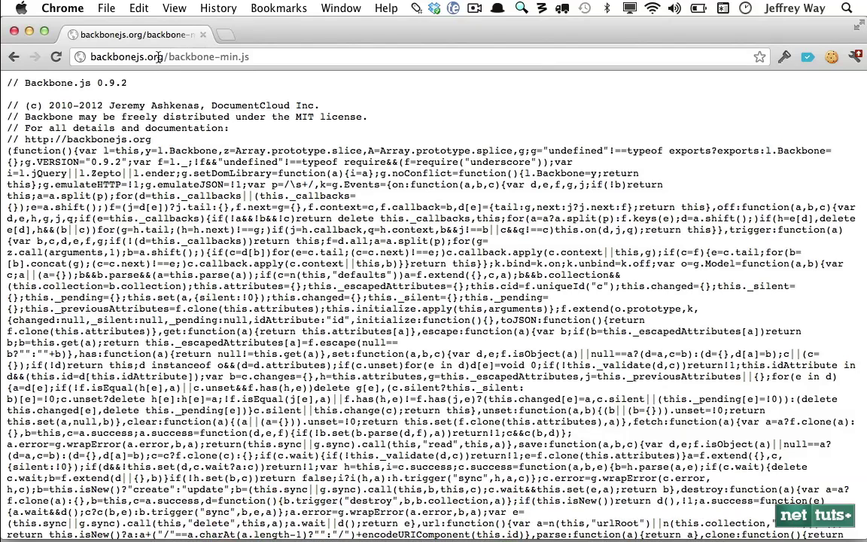
left_click_drag(170, 59, 222, 59)
type("underscore")
left_click_drag(136, 56, 85, 57)
type("underscore")
key("Return")
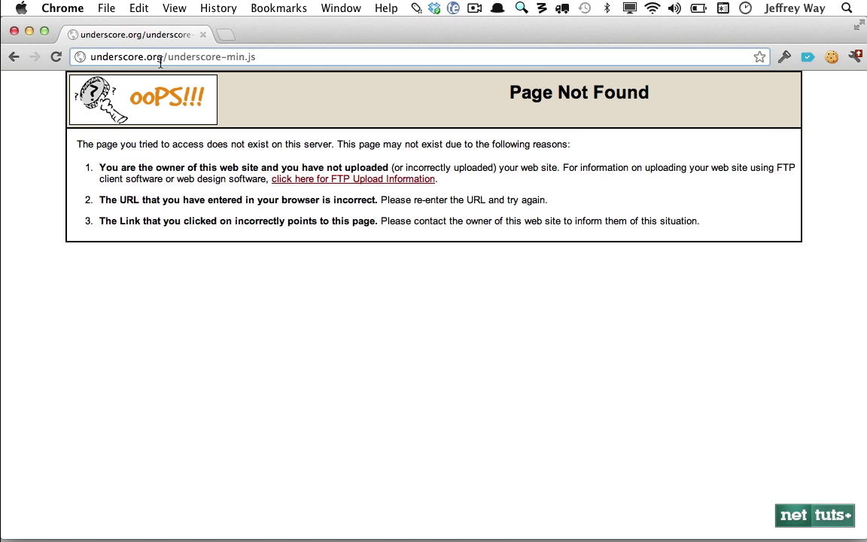
- Search Google for underscore and open the Underscore.js site
key("super+a")
key("BackSpace")
type("underscore")
key("Return")
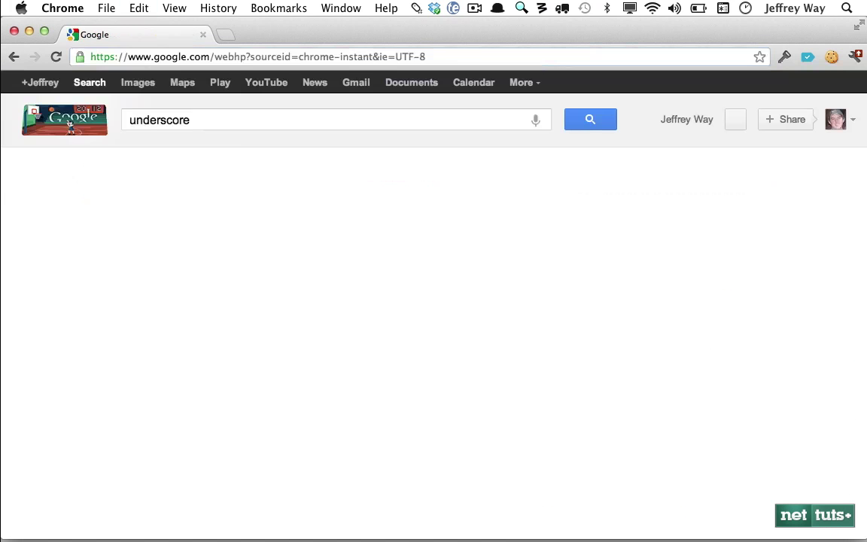
left_click(162, 218)
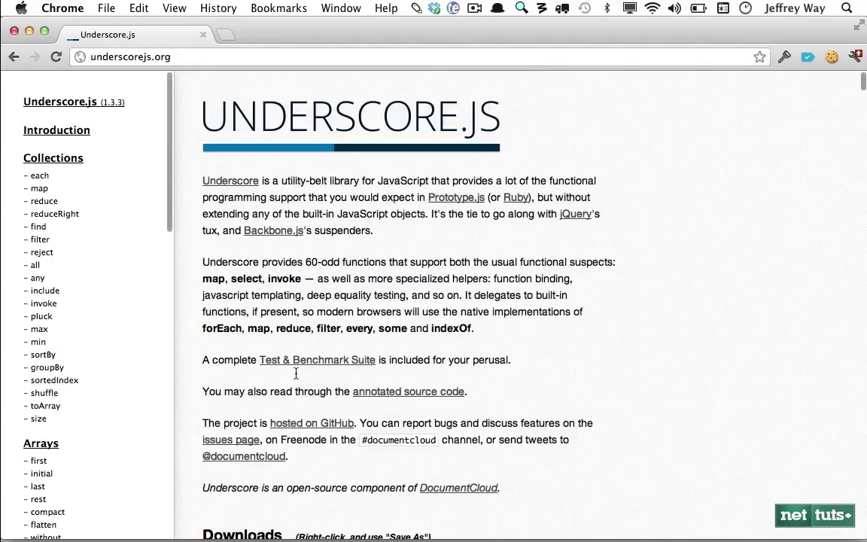
- Open Underscore's Production Version (1.3.3) from the Downloads section and copy the script's URL
scroll(273, 467, "down", 5)
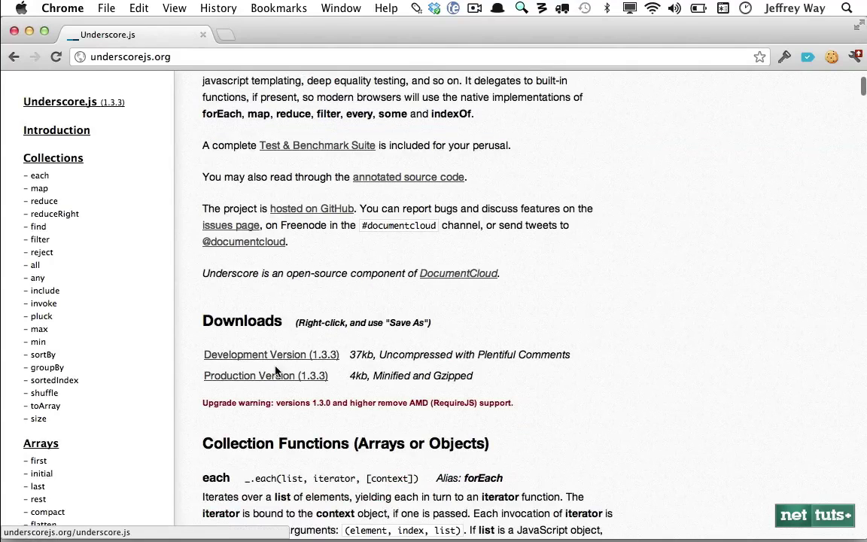
left_click(233, 376)
left_click(107, 58)
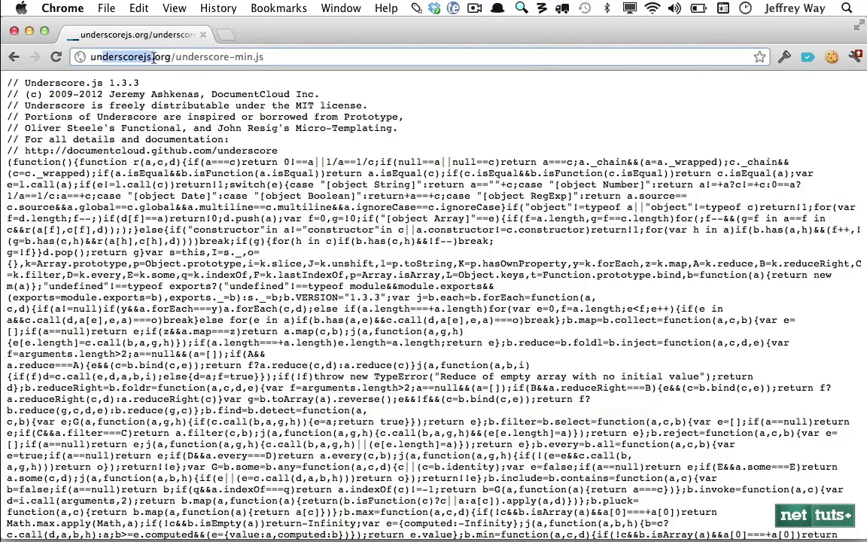
key("super+a")
key("super+c")
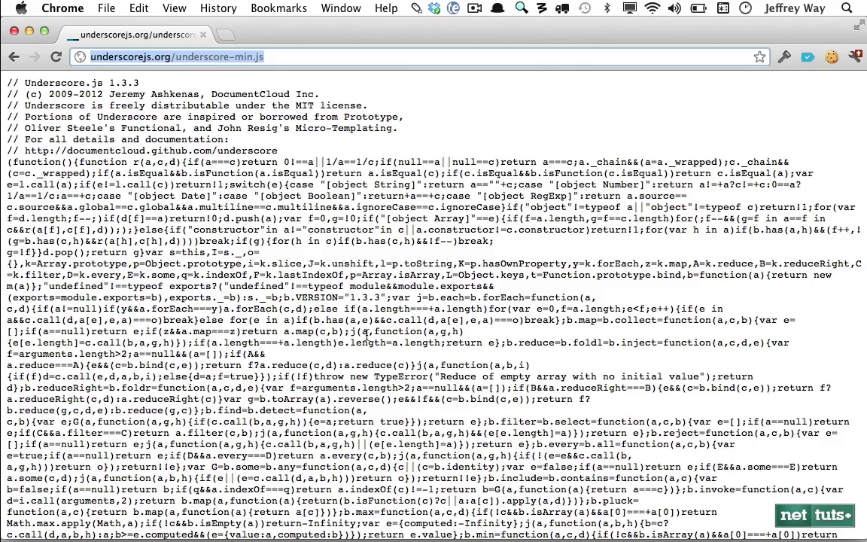
key("super+Tab")
left_click(444, 357)
key("Return")
key("Return")
type("curl")
key("super+v")
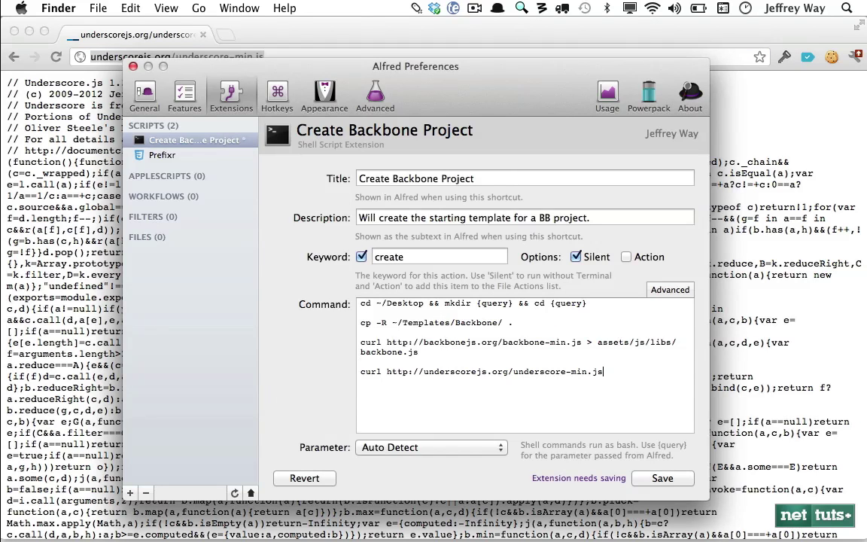
type("> assets/js/libs/underscore.js")
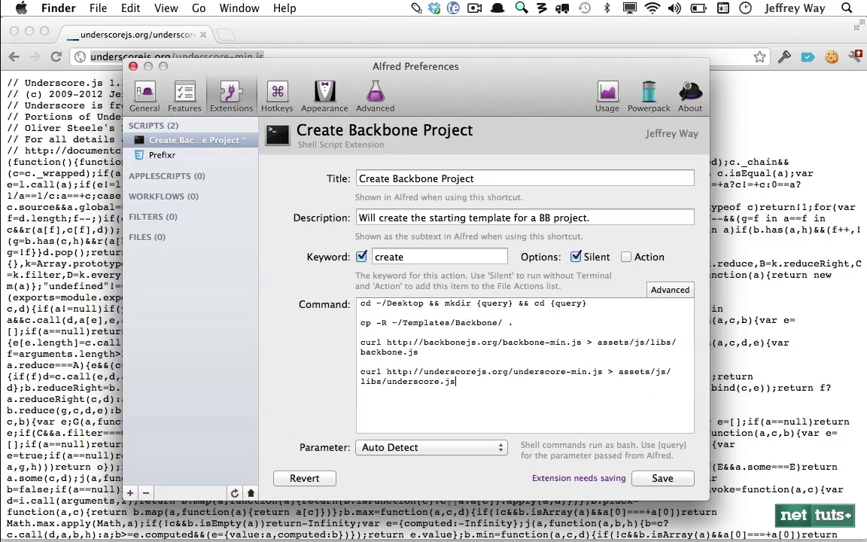
- Add the comments # Pull in Underscore and # Pull in Backbone above their respective curl lines
key("Return")
type("# P")
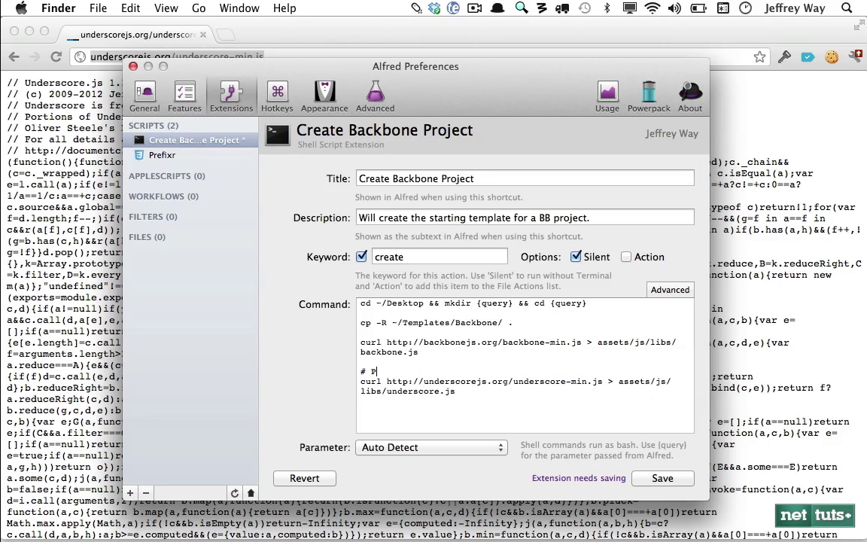
type("ull in Underscore")
left_click(419, 352)
key("Return")
type("# Pull in Backbone")
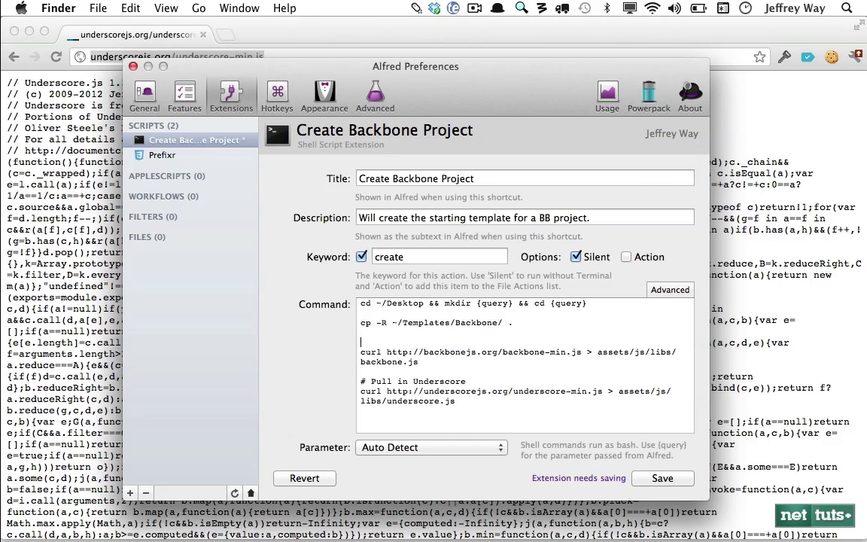
- Add the comment # Begin with our template above the cp line
left_click(360, 312)
key("Return")
type("# Begin wit")
type("emplate")
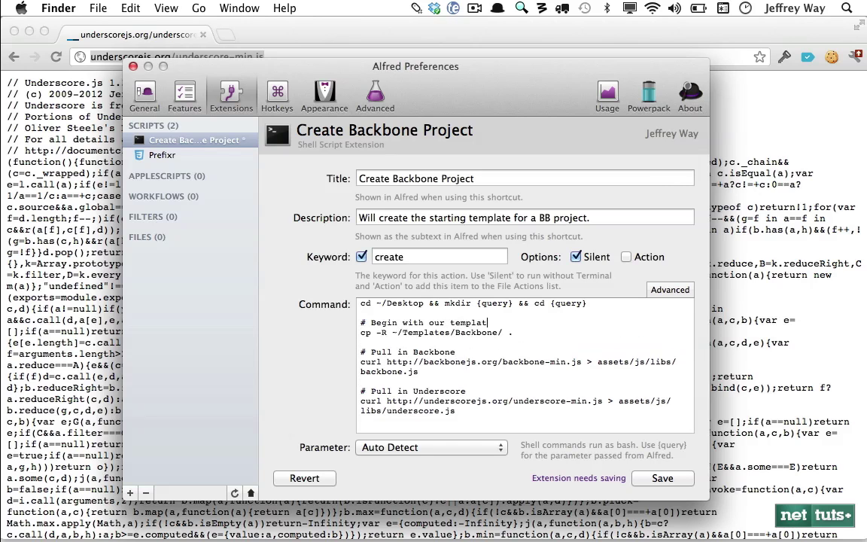
- Add the comment # Pull in jQuery on a new line below the Underscore curl line in the command
left_click(456, 410)
key("Return")
key("Return")
type("##")
key("BackSpace")
type("Pu")
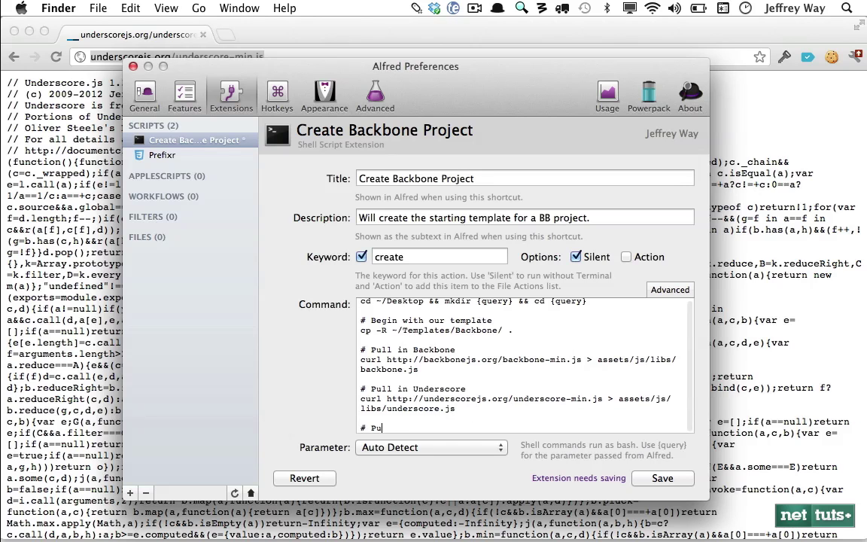
type("ll in jQuery")
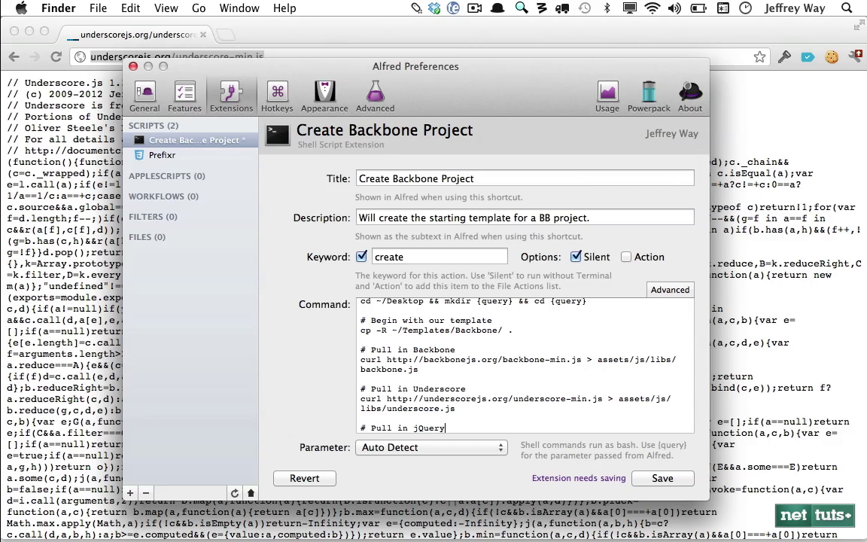
key("Return")
type("curl http://co")
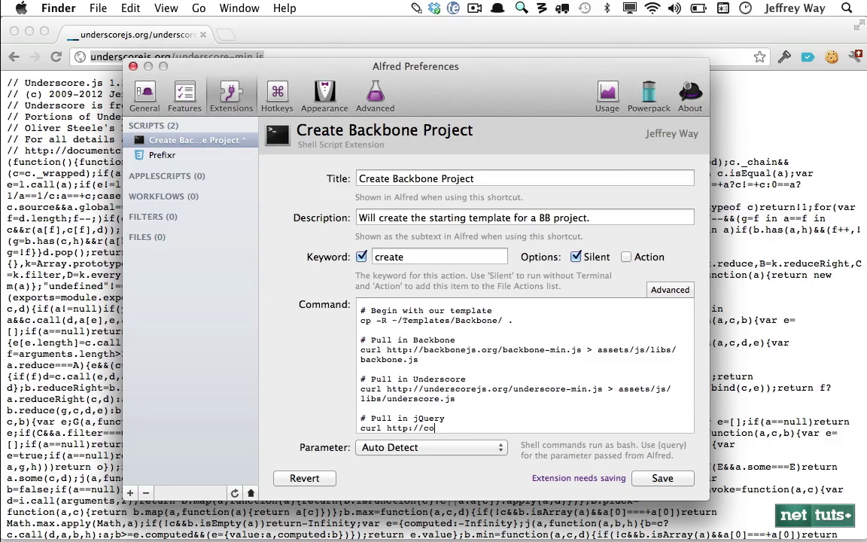
type("de.jquery.com/jquery.js > assets/js/libs/jquery.")
key("BackSpace")
type("js")
left_click(643, 480)
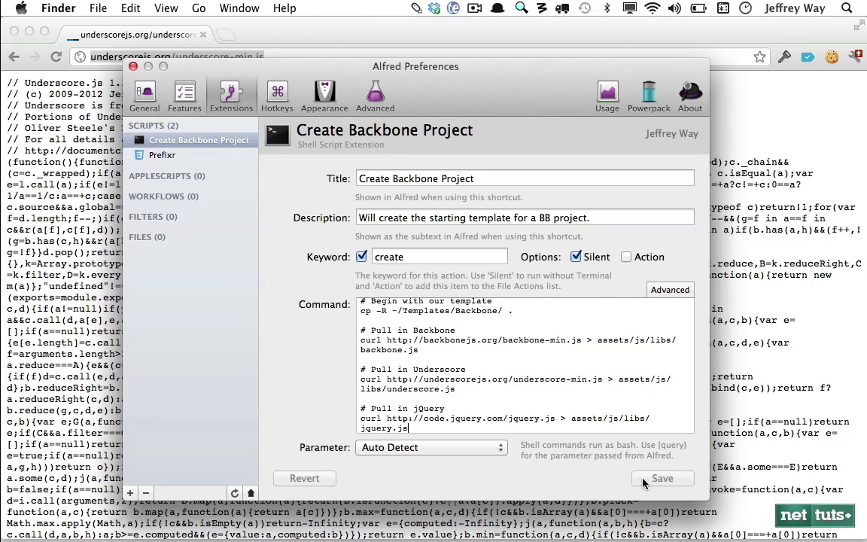
- Delete the bb folder from the Desktop and recreate the bb project with Alfred's create command
left_click(725, 294)
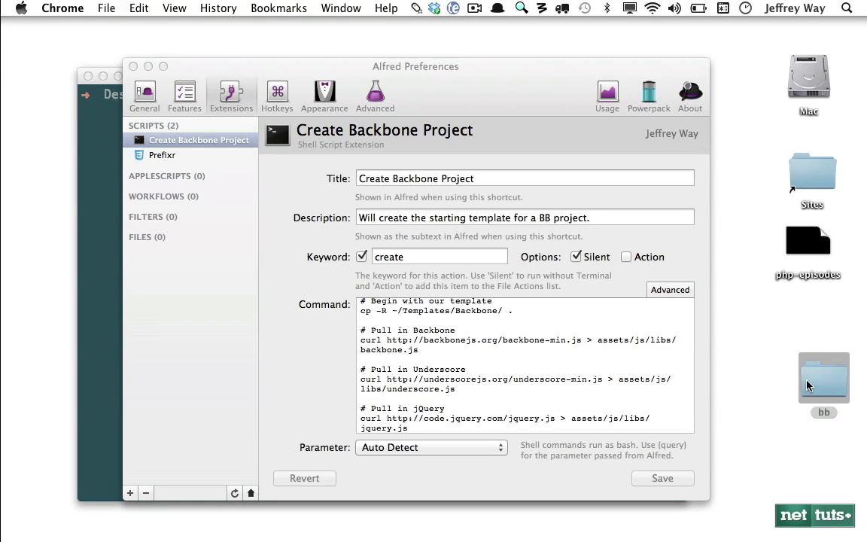
left_click(807, 385)
key("alt+space")
type("create")
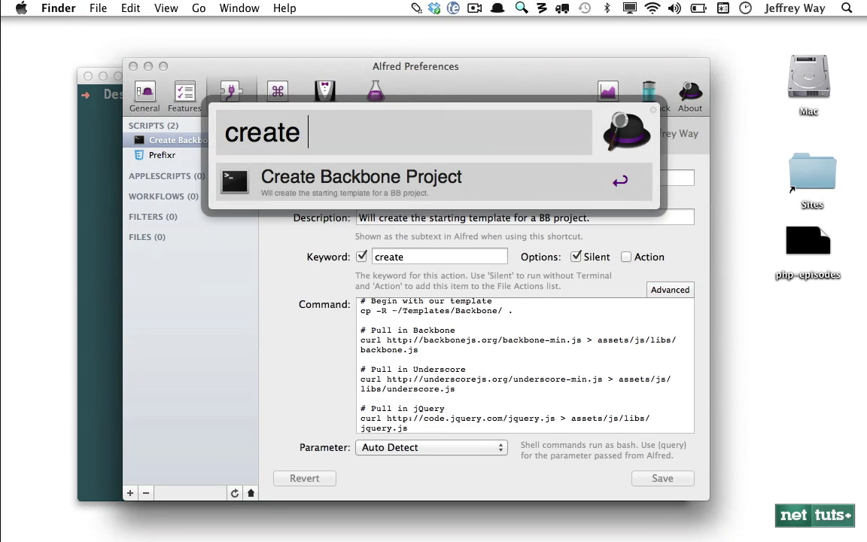
key("Return")
- Open the bb folder on the Desktop and browse to its assets/js/libs subfolder
double_click(821, 390)
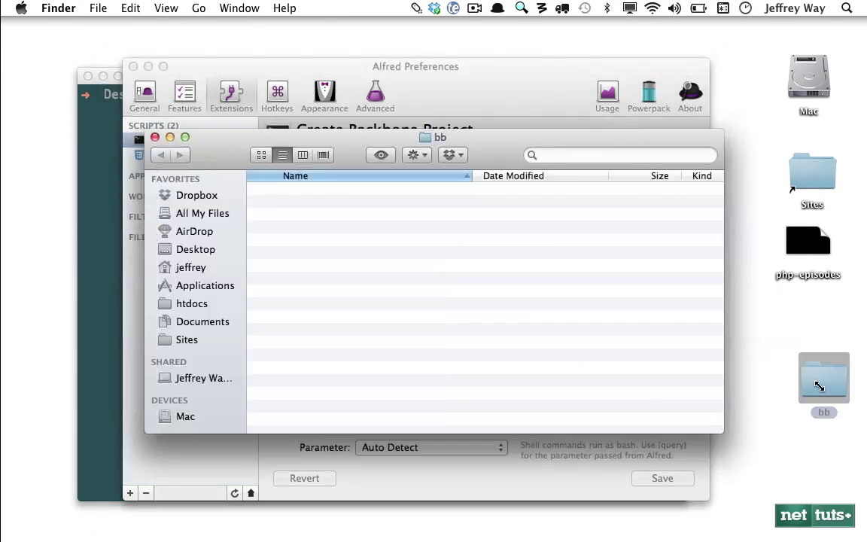
double_click(264, 188)
double_click(279, 192)
left_click(160, 155)
left_click(272, 206)
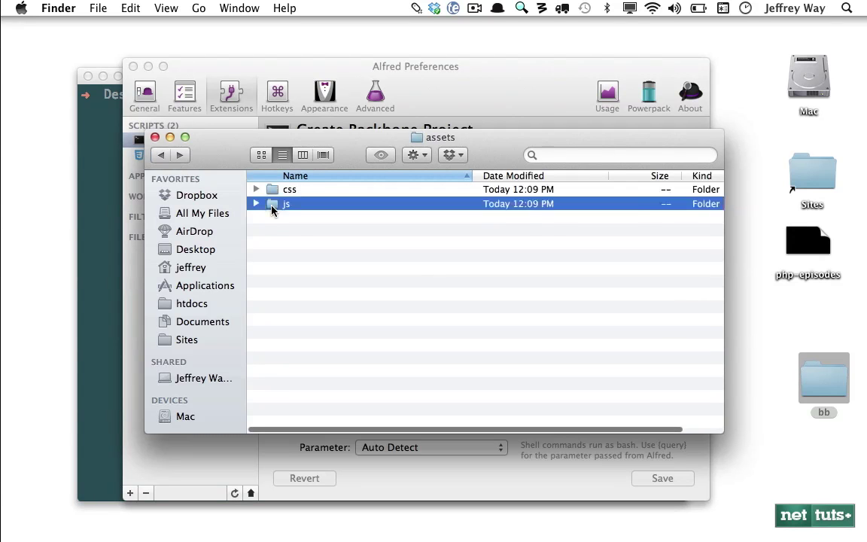
double_click(272, 207)
double_click(295, 190)
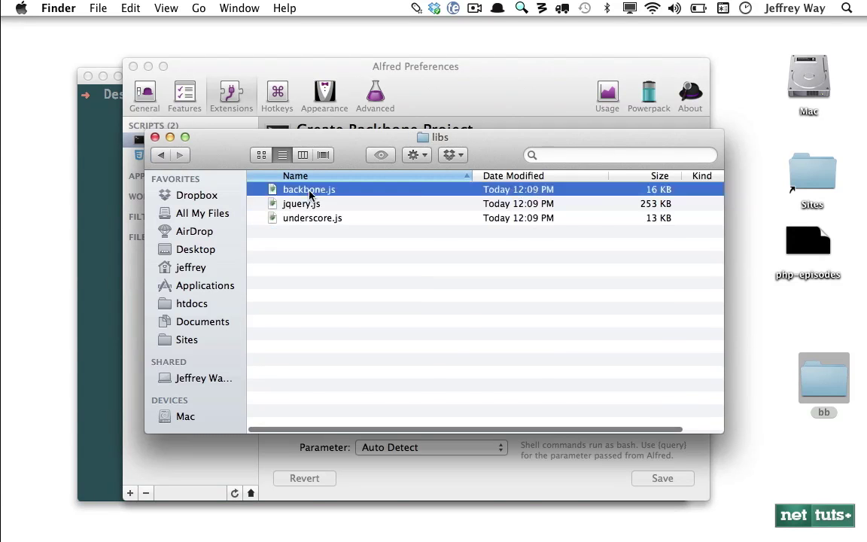
- Preview backbone.js, jquery.js and underscore.js with Quick Look to check their contents, and close the folder window
left_click(308, 193)
key("space")
key("space")
key("Down")
key("space")
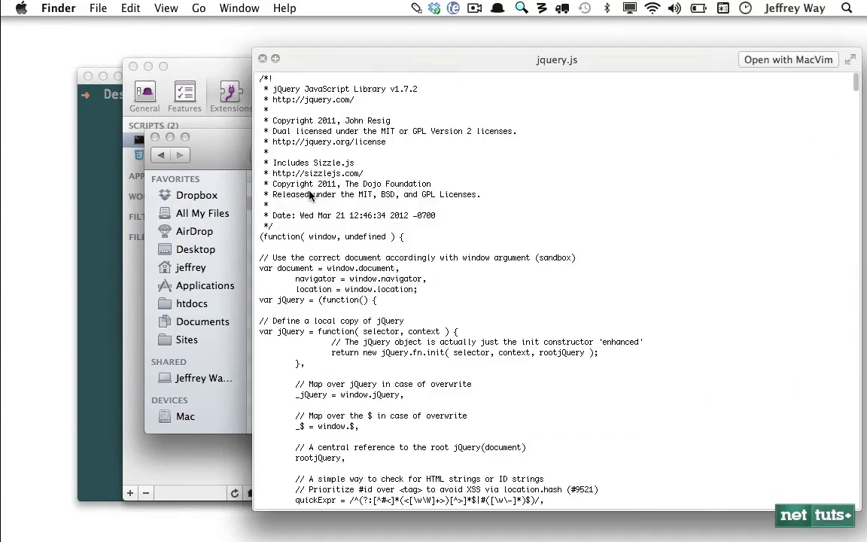
key("space")
key("Down")
key("space")
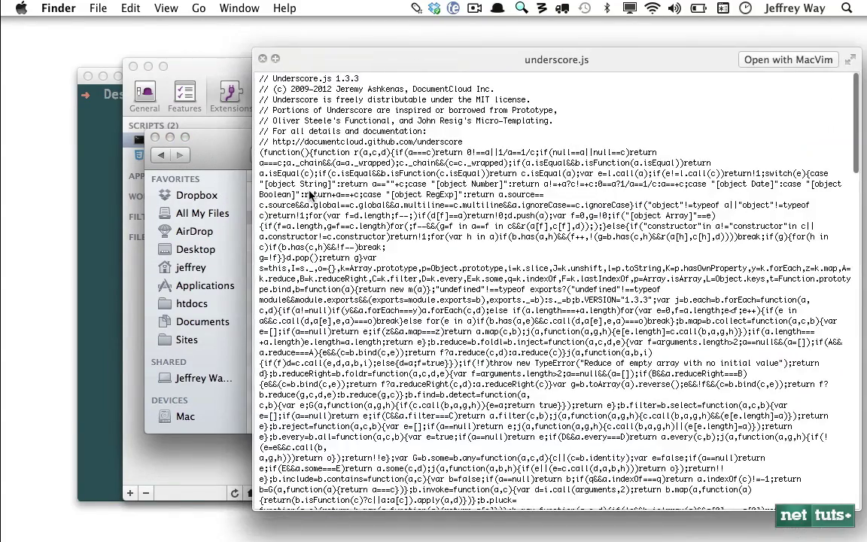
key("space")
key("super+w")
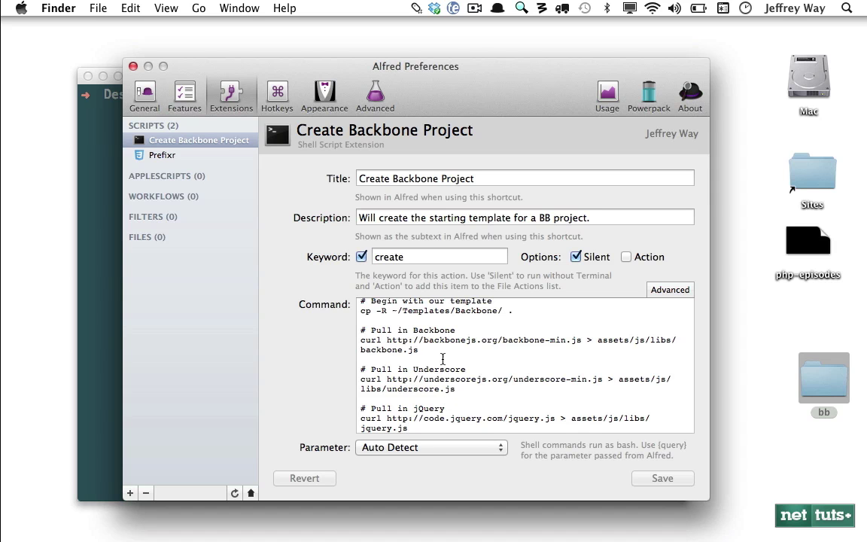
- Add two line breaks after the jQuery curl line at the end of the extension's command
left_click_drag(361, 328, 428, 428)
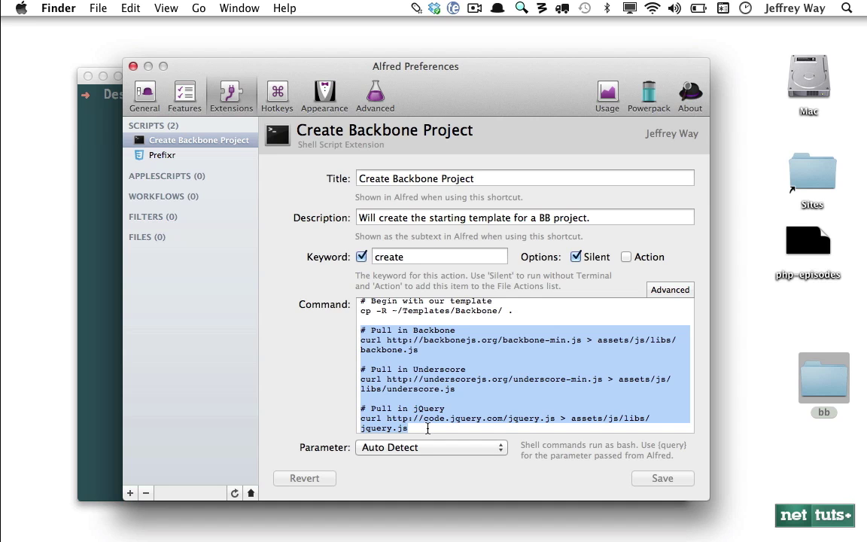
left_click(427, 428)
scroll(428, 428, "up", 1)
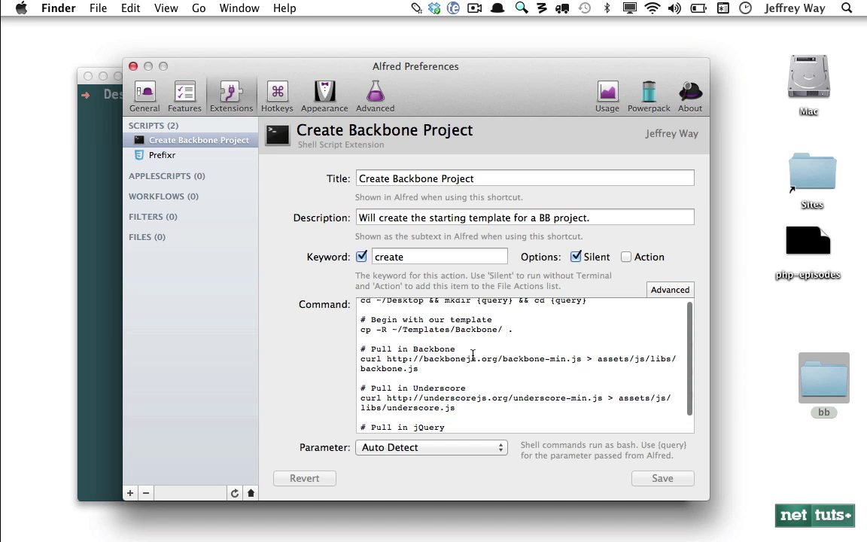
scroll(437, 354, "down", 2)
scroll(437, 354, "up", 1)
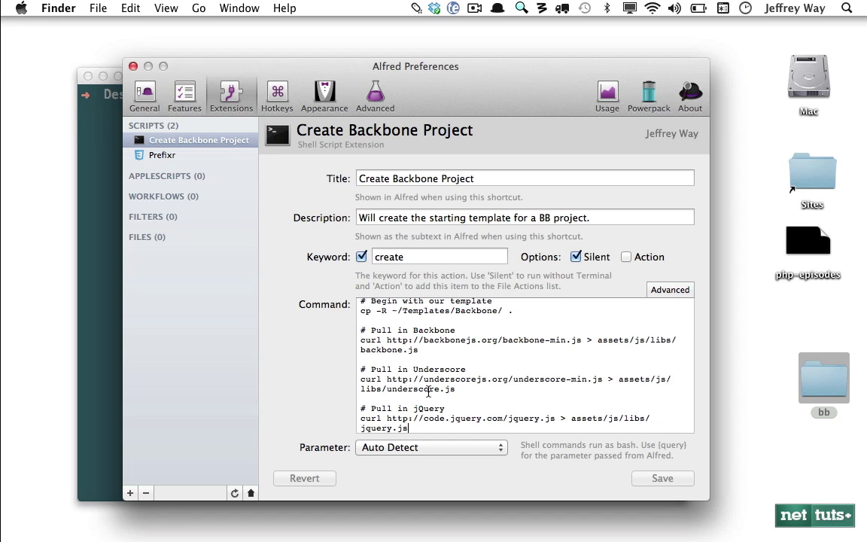
key("Return")
key("Return")
- Switch to iTerm and enter the path /Applications/Sublime\ Text\ 2.app/Contents/ at the prompt
left_click(79, 199)
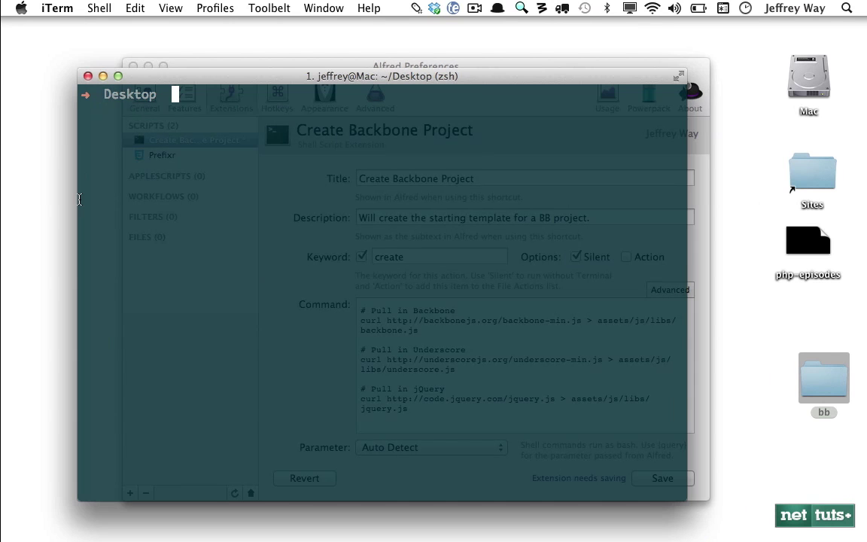
type("/Ap")
key("Tab")
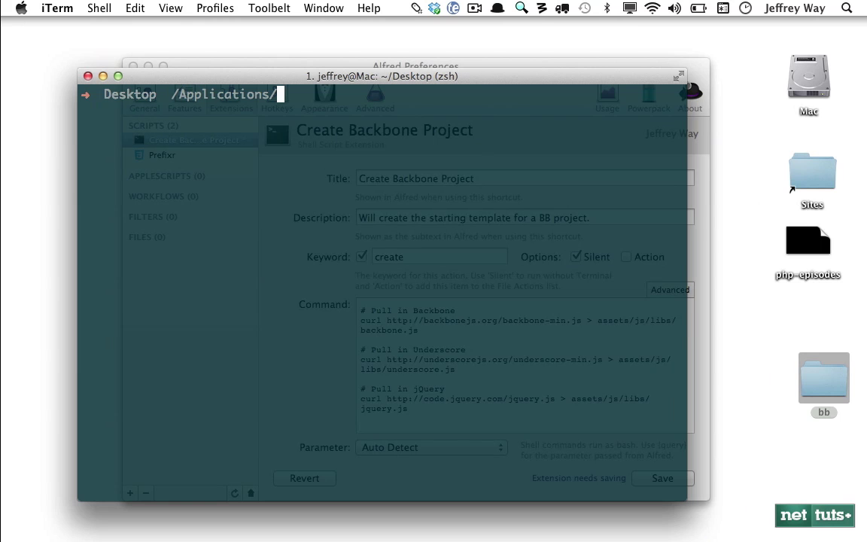
type("Su")
key("Tab")
type("C")
key("Tab")
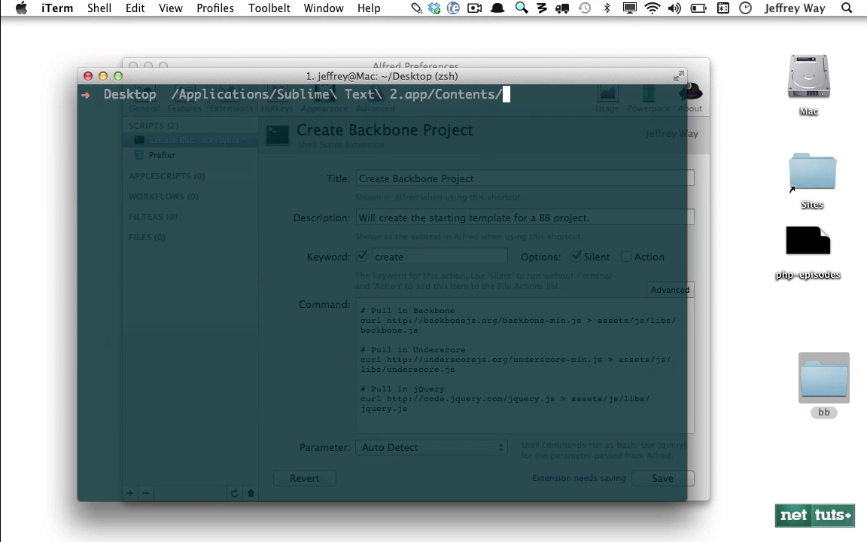
- Extend the path with SharedSupport/bin/subl, copy the complete path and quit iTerm
type("Sh")
key("Tab")
type("b")
key("Tab")
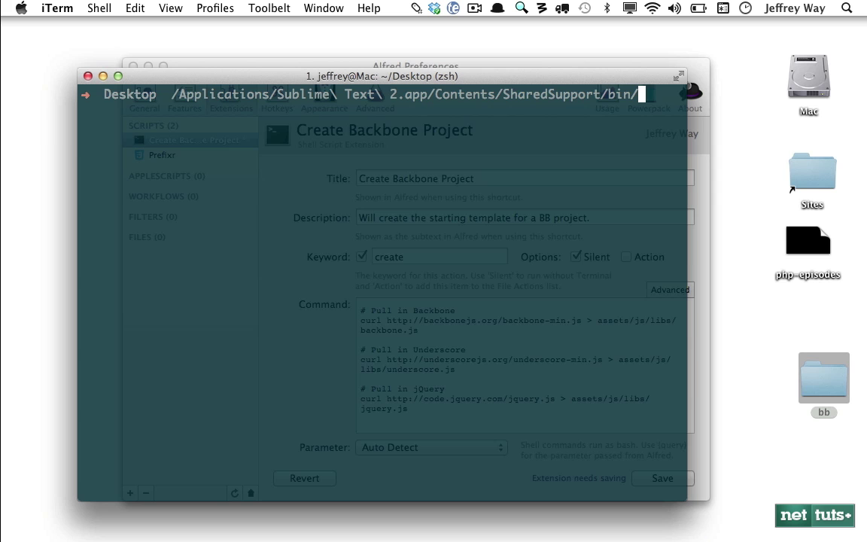
type("subl")
key("super+c")
key("super+q")
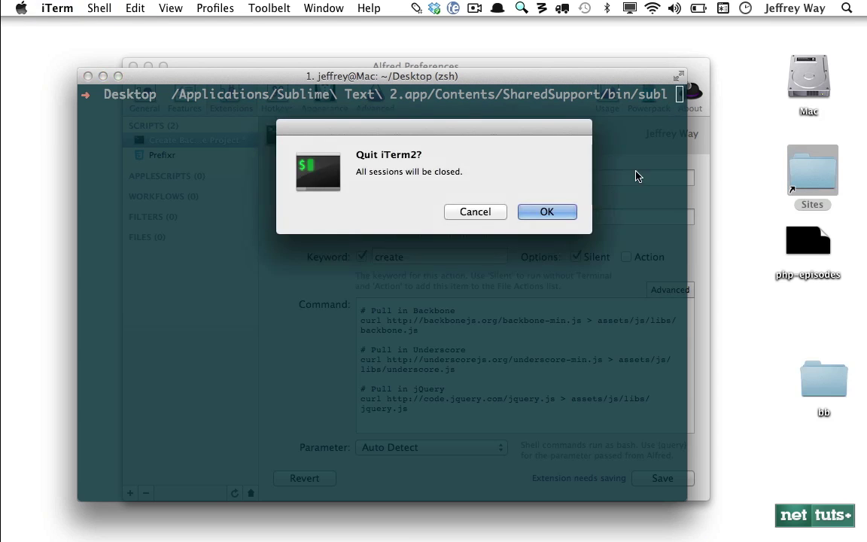
left_click(530, 213)
- Append /Applications/Sublime\ Text\ 2.app/Contents/SharedSupport/bin/subl . as the command's last line and save the extension
left_click(480, 405)
key("super+v")
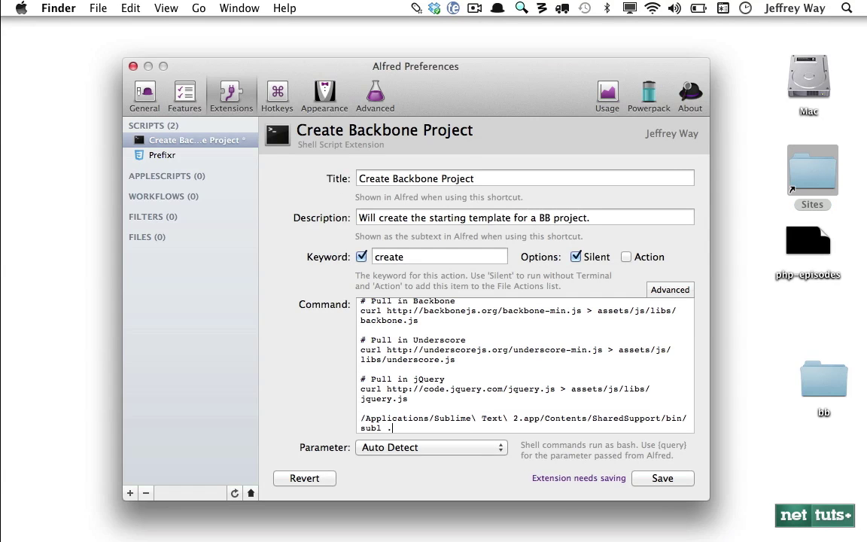
left_click(659, 479)
- Delete the bb folder from the Desktop and run create bbLearning in Alfred to generate a new project
left_click(808, 387)
key("super+BackSpace")
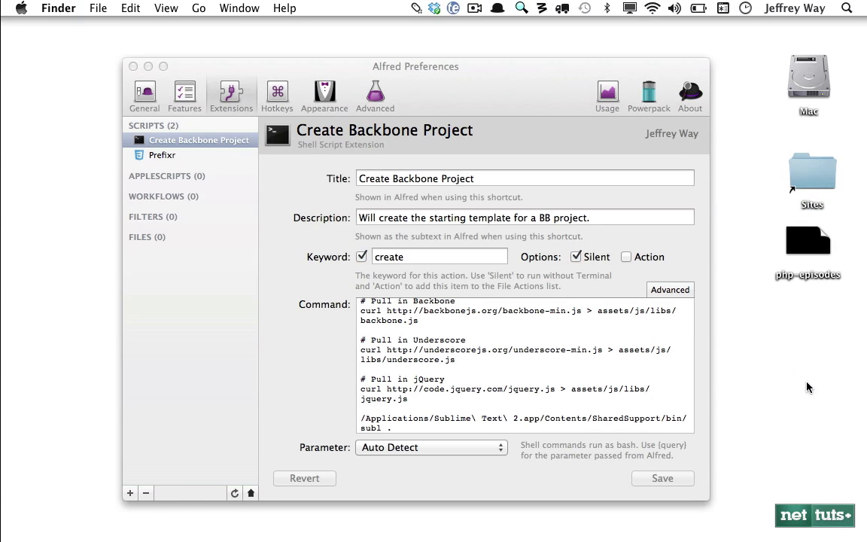
left_click(485, 81)
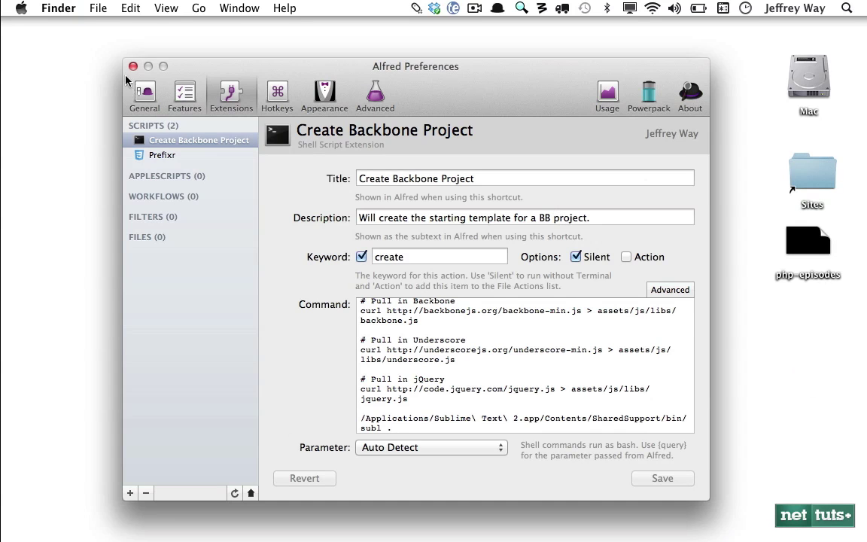
key("alt+space")
type("crea")
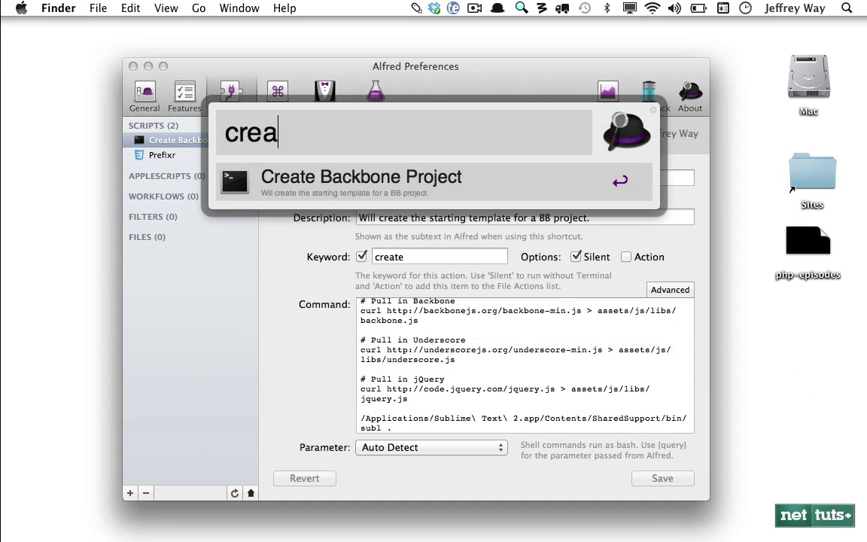
type("te bbLearning")
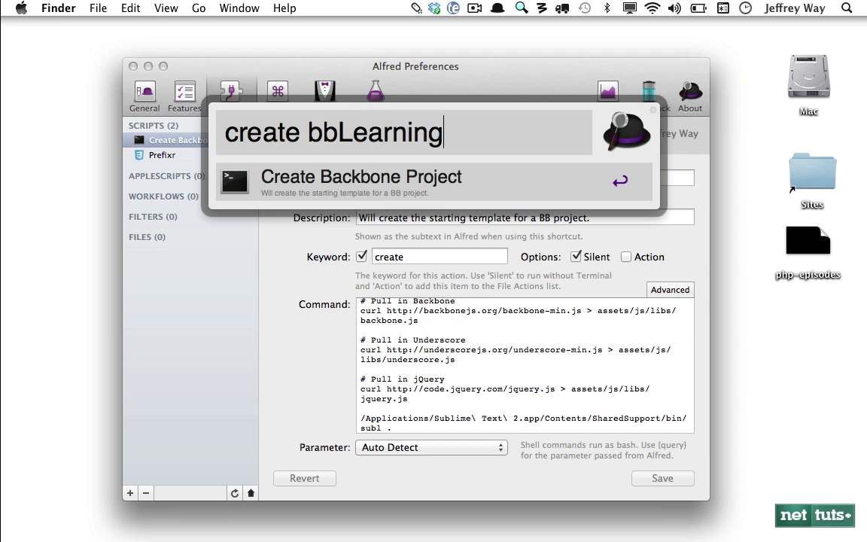
key("Return")
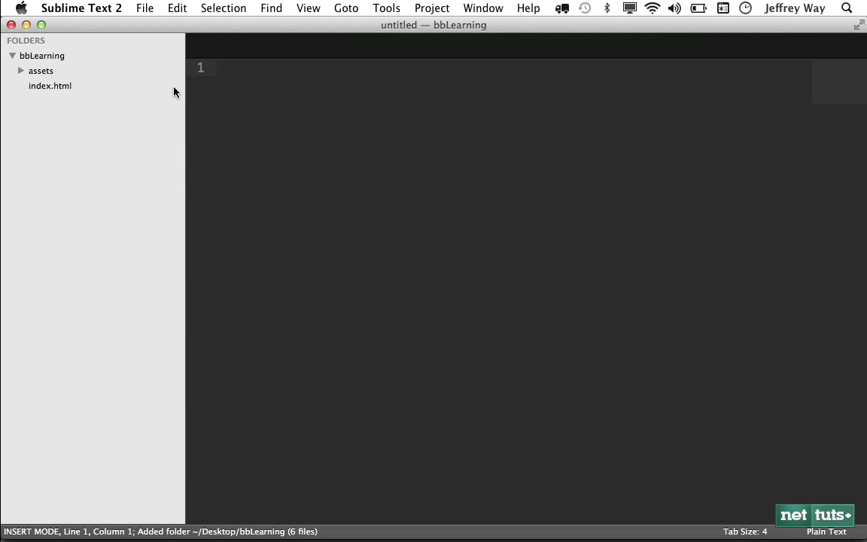
- Inspect the generated index.html, the assets/js/libs folder and scripts.js in the bbLearning project
left_click(46, 86)
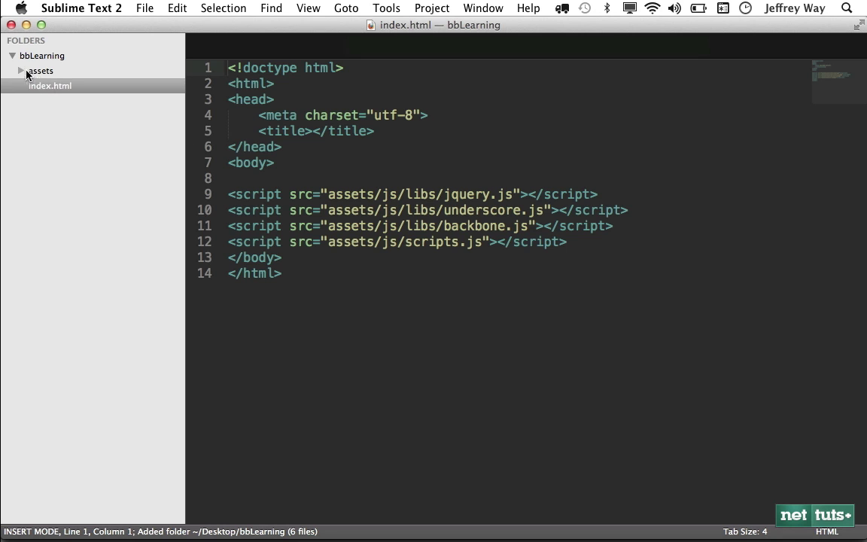
left_click(22, 71)
left_click(31, 100)
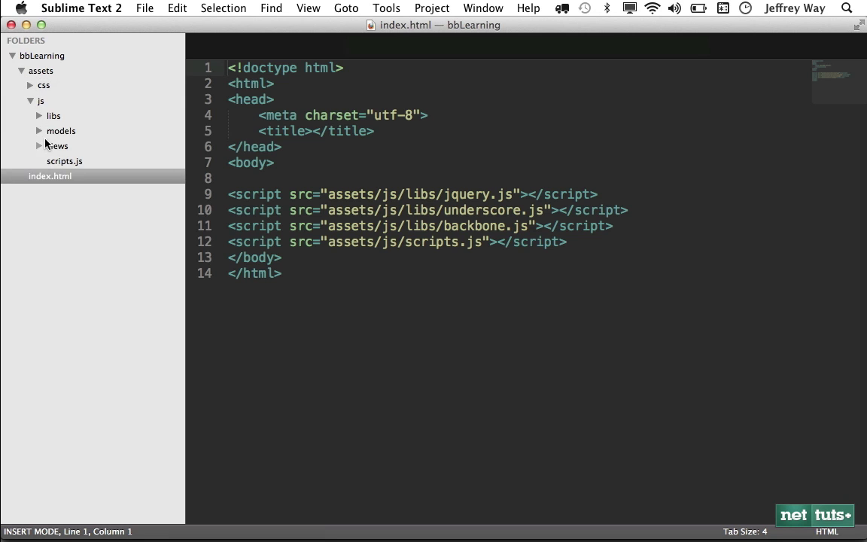
left_click(39, 116)
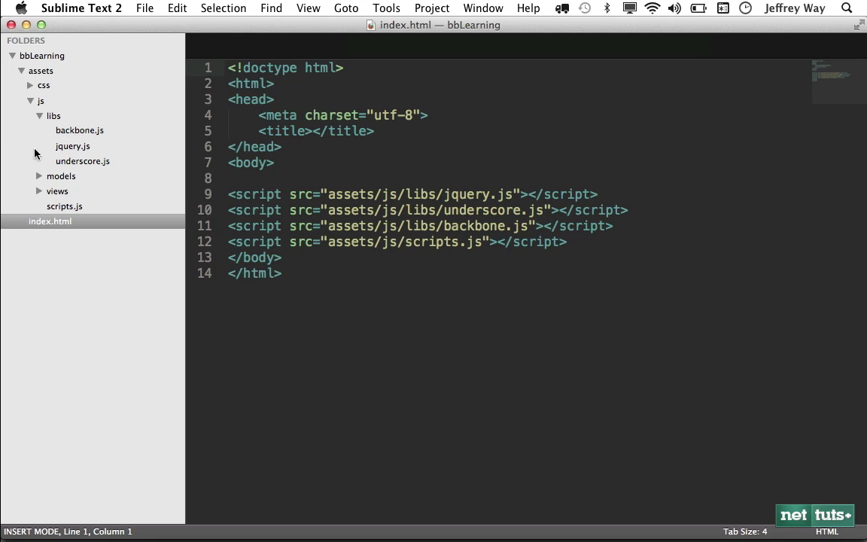
left_click(68, 208)
left_click(371, 87)
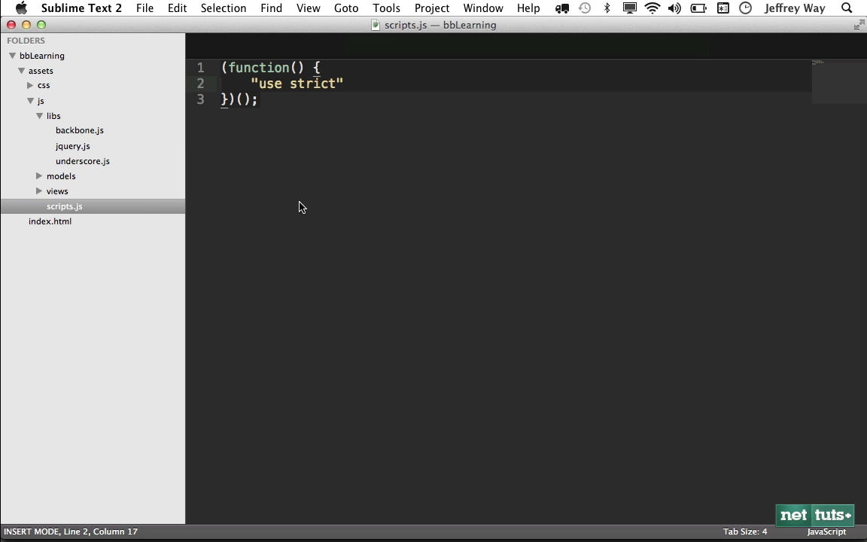
- Switch to the Yeoman page in Chrome and reopen Alfred's Preferences on the Create Backbone Project extension
key("super+Tab")
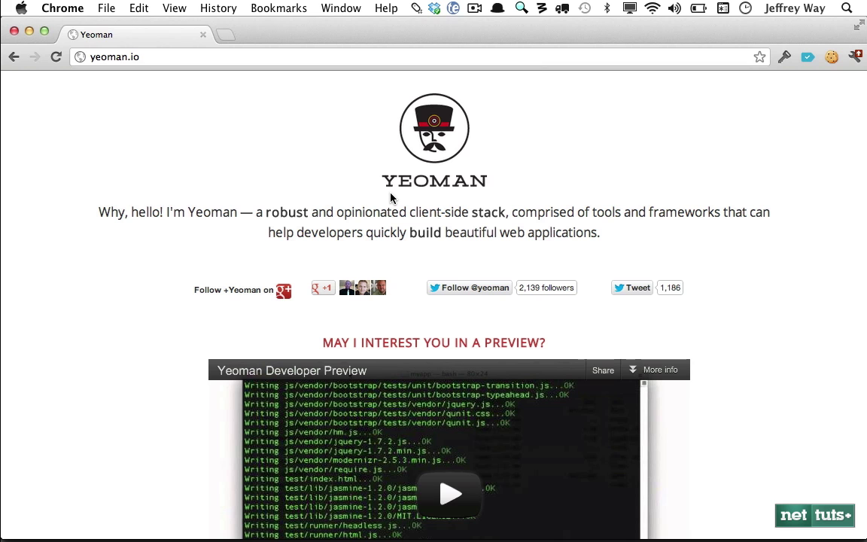
left_click(498, 8)
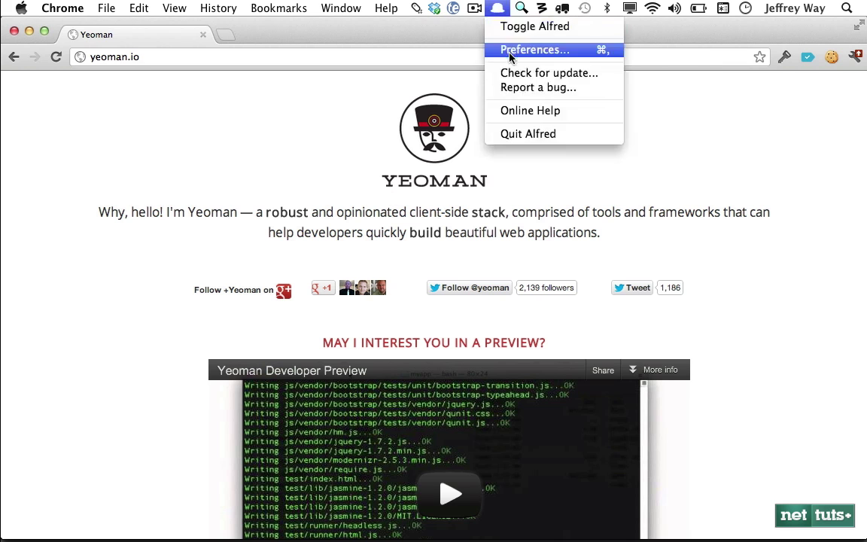
left_click(509, 53)
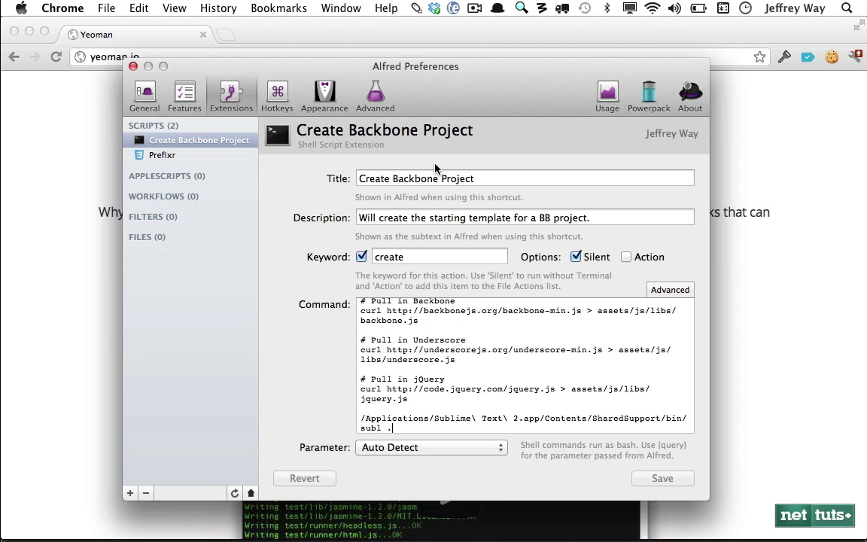